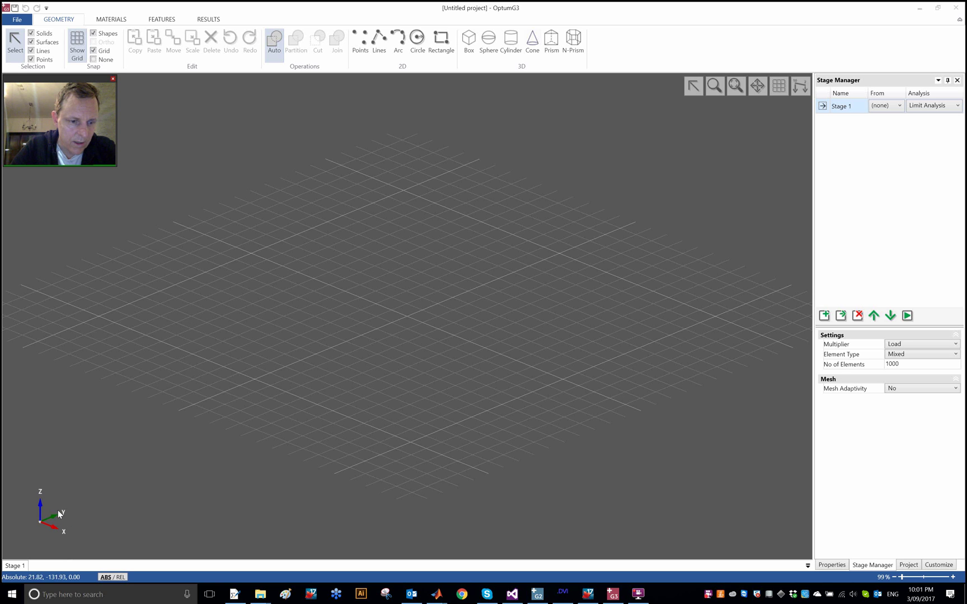
Switch the viewport to the YZ view and zoom in on the grid
right_click(413, 251)
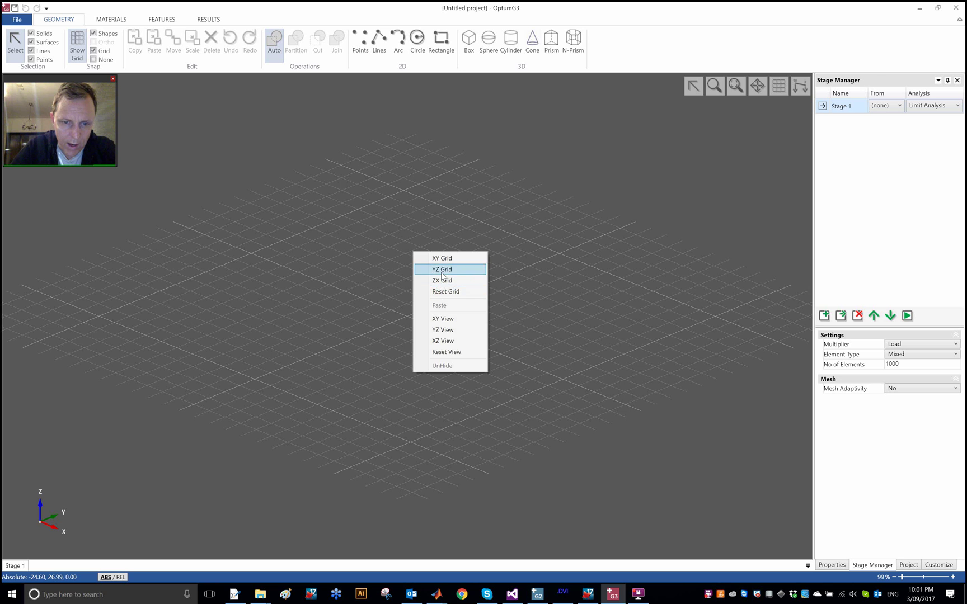
left_click(463, 333)
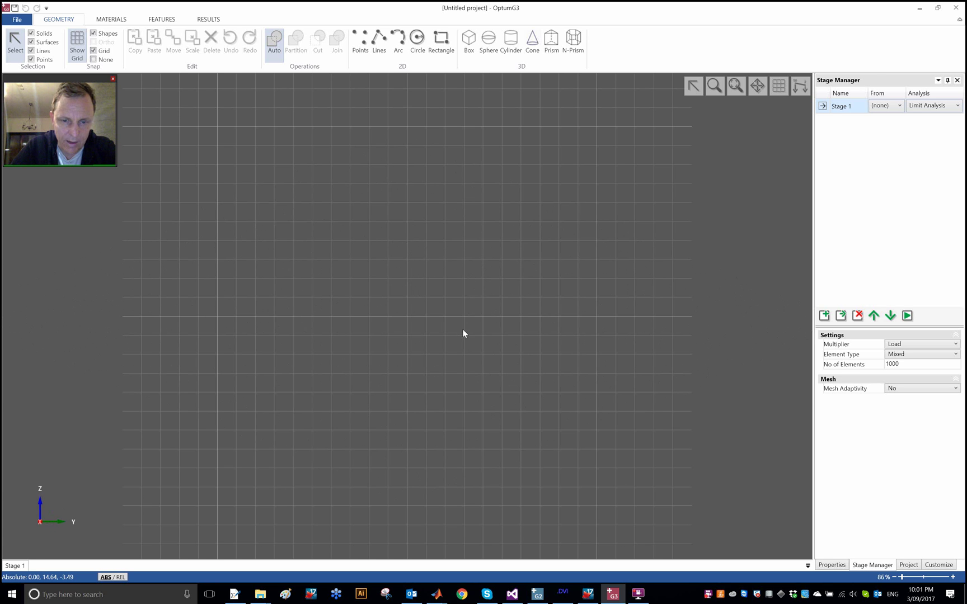
scroll(418, 296, "up", 2)
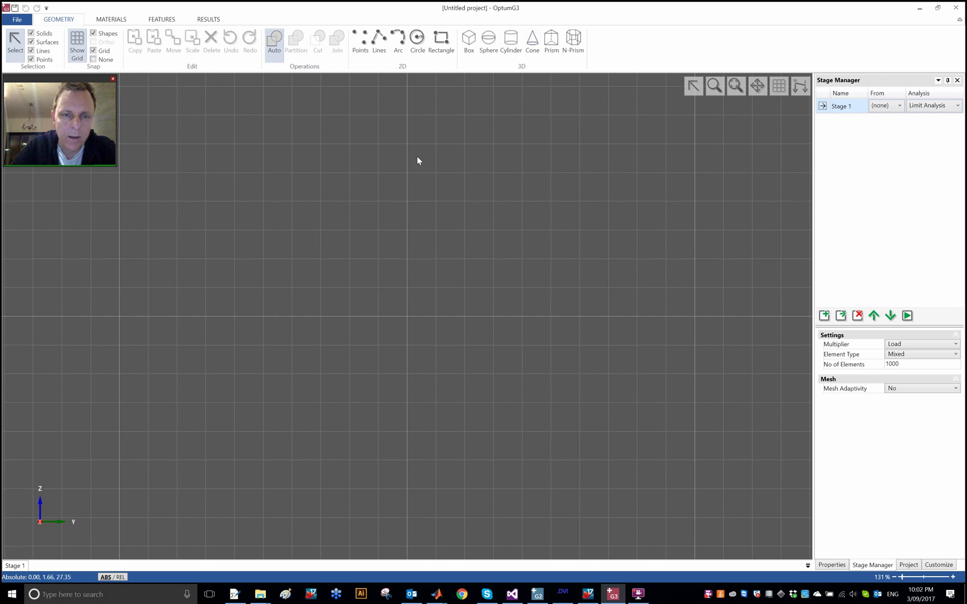
Draw a closed prism cross-section with crest, inclined face and a toe at height 5
left_click(550, 42)
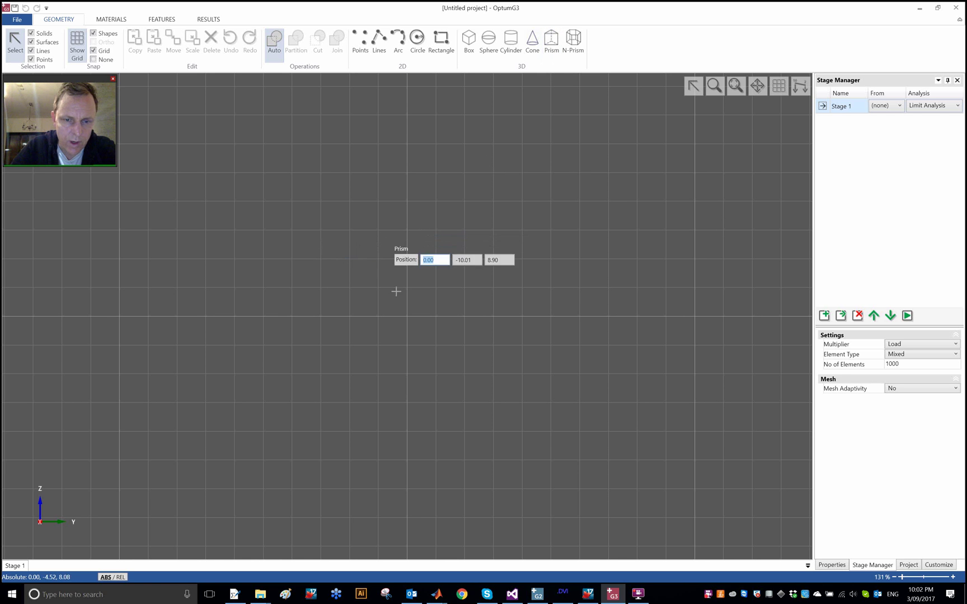
left_click(234, 258)
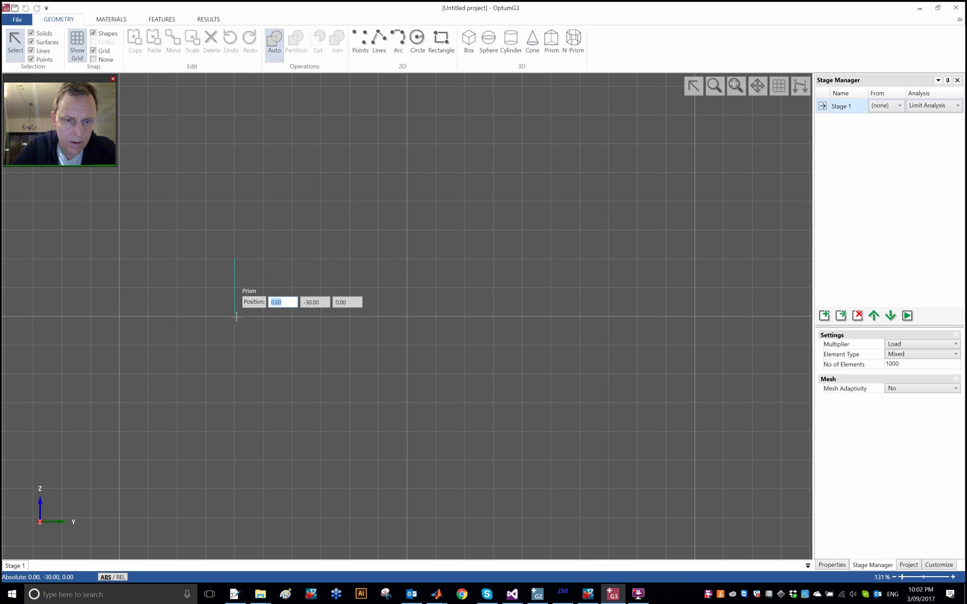
left_click(235, 316)
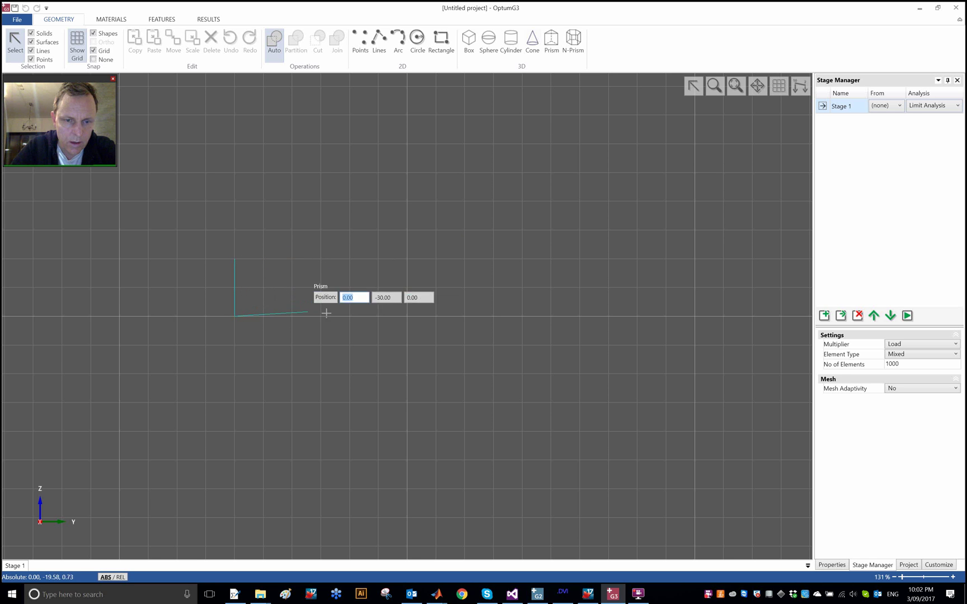
left_click(406, 316)
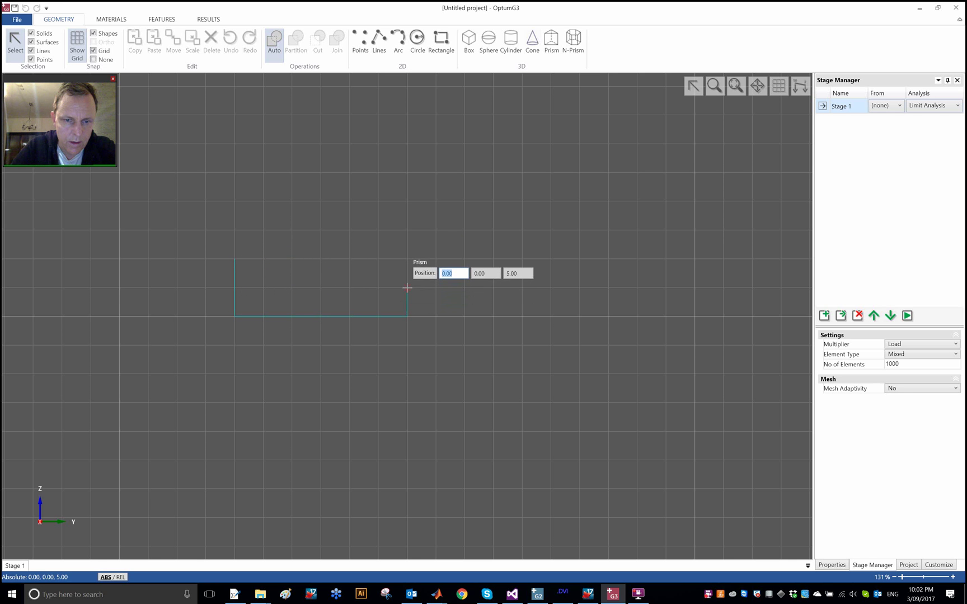
left_click(406, 287)
left_click(377, 287)
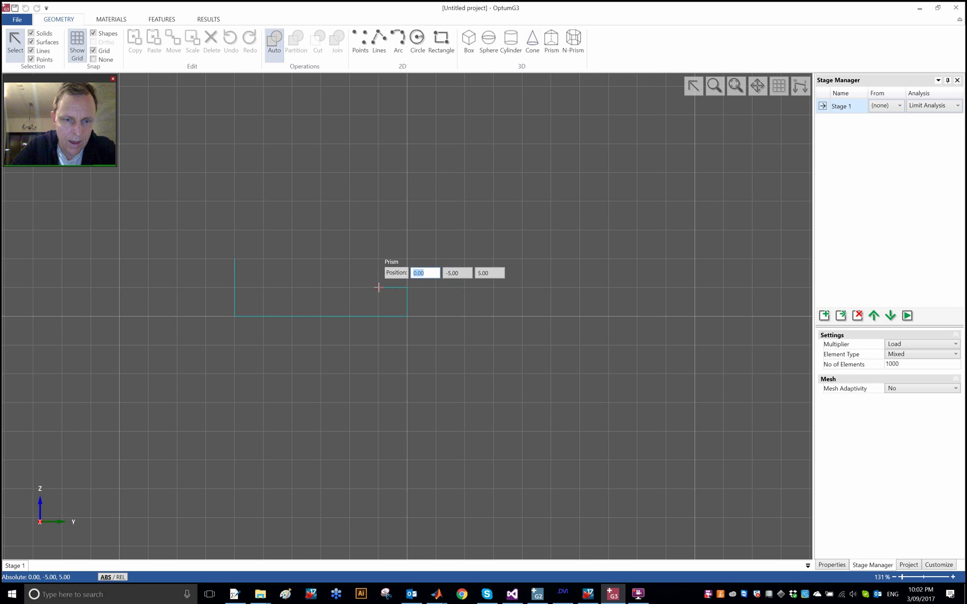
left_click(320, 258)
left_click(234, 259)
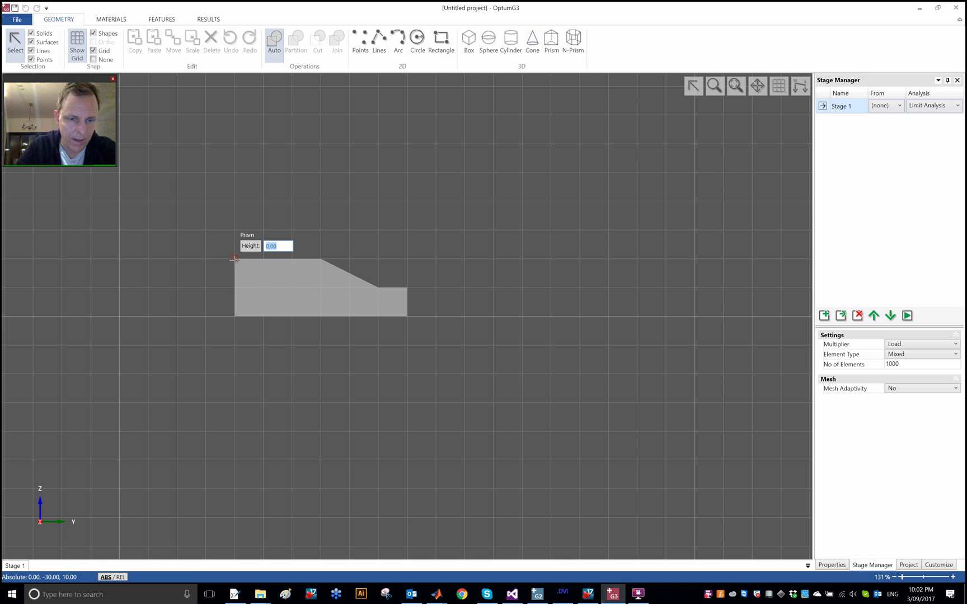
Extrude the slope profile into a prism 10 units high
type("10")
key("Return")
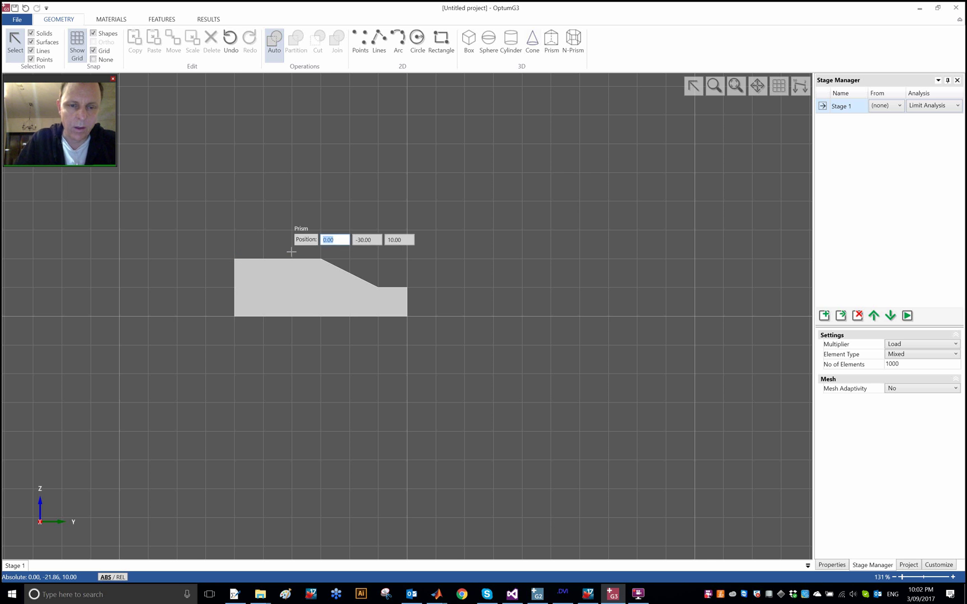
key("Return")
Orbit the prism to an oblique 3D view and start placing a box at the crest
middle_click_drag(380, 228, 445, 297)
scroll(332, 336, "up", 5)
right_click(529, 171)
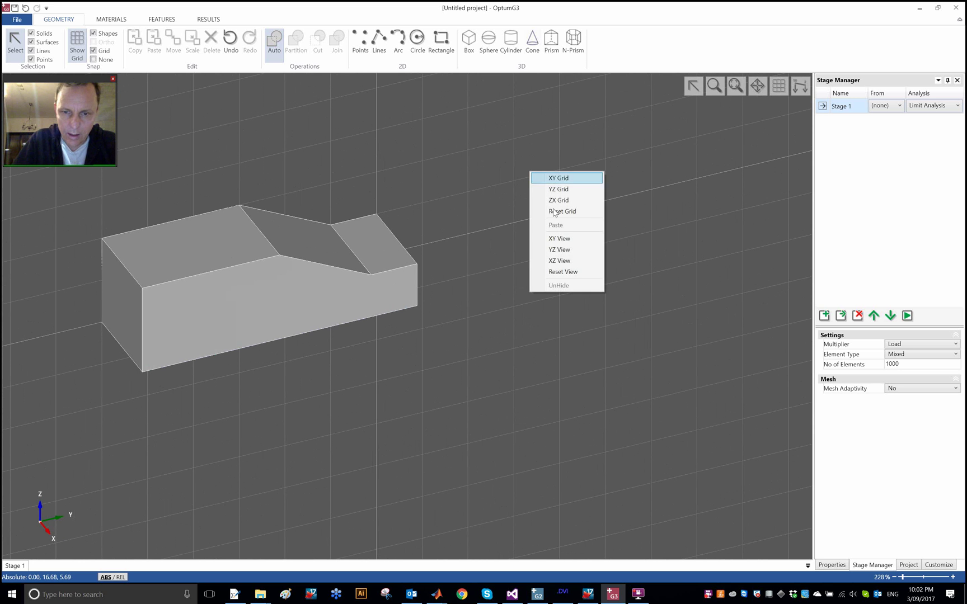
left_click(576, 271)
left_click(277, 234)
middle_click_drag(277, 234, 190, 218)
left_click(302, 392)
middle_click_drag(302, 393, 278, 419)
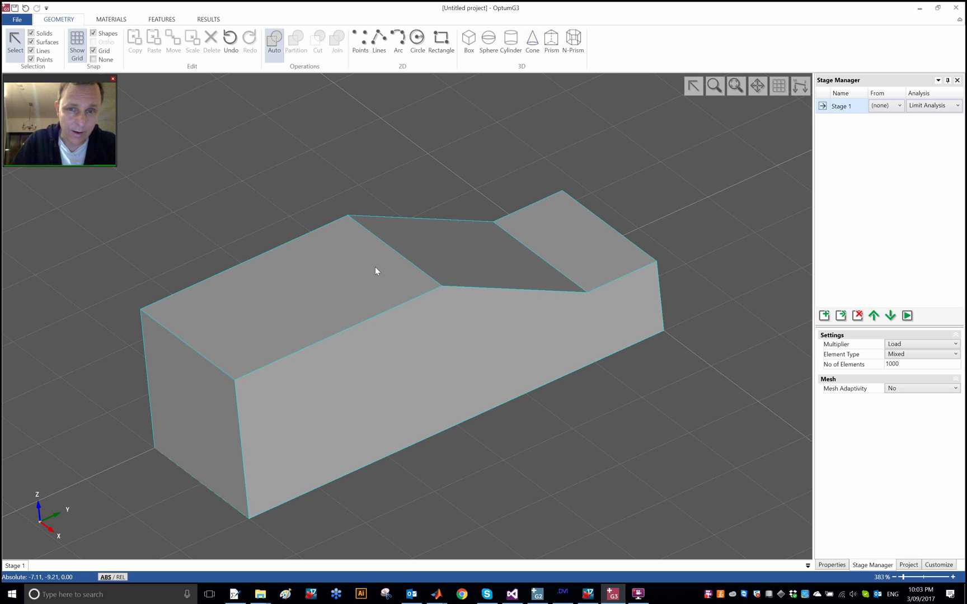
left_click(456, 152)
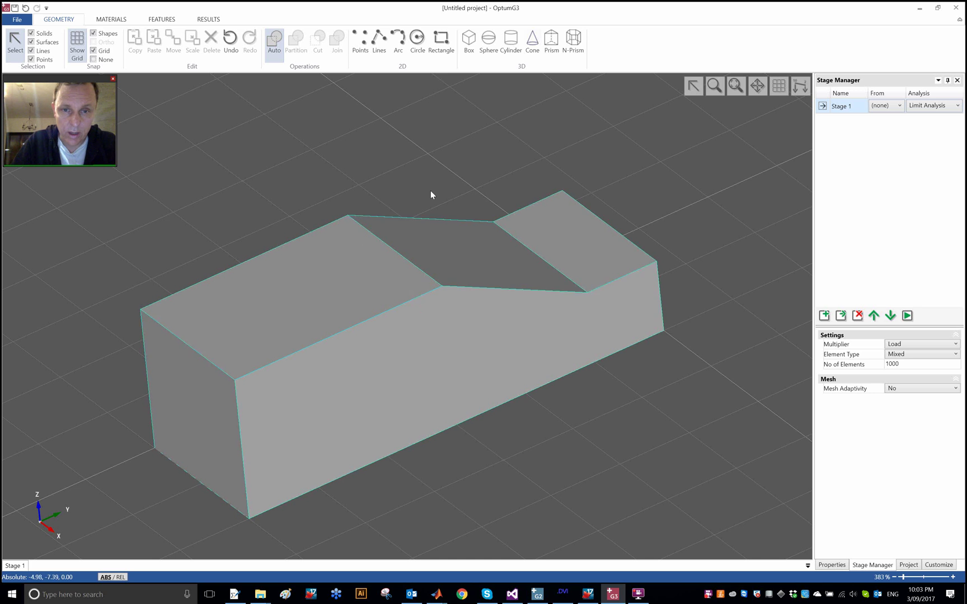
left_click(469, 40)
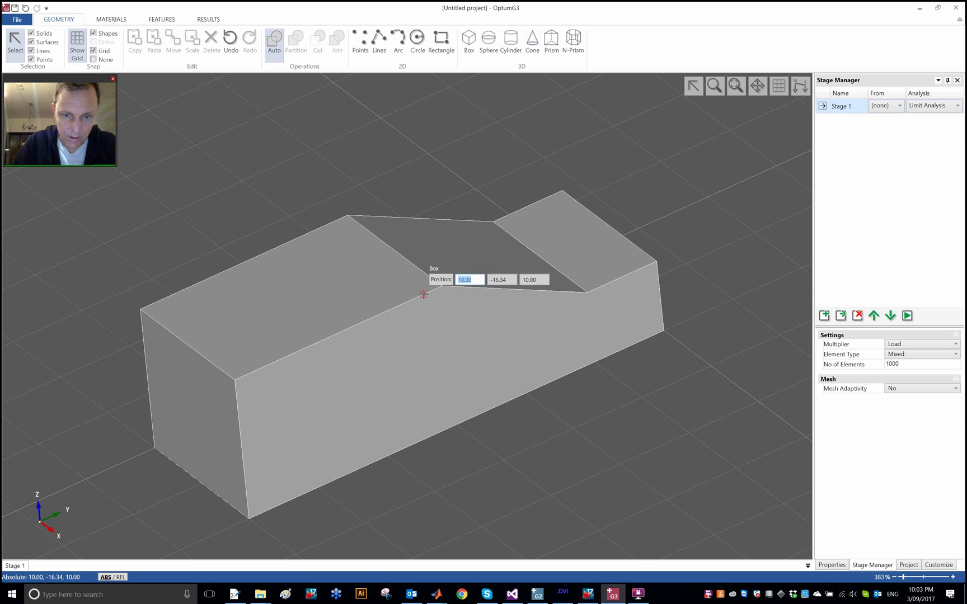
Place a box at position 0, -19, 10 with height 1 along the crest
key("Tab")
type("-17")
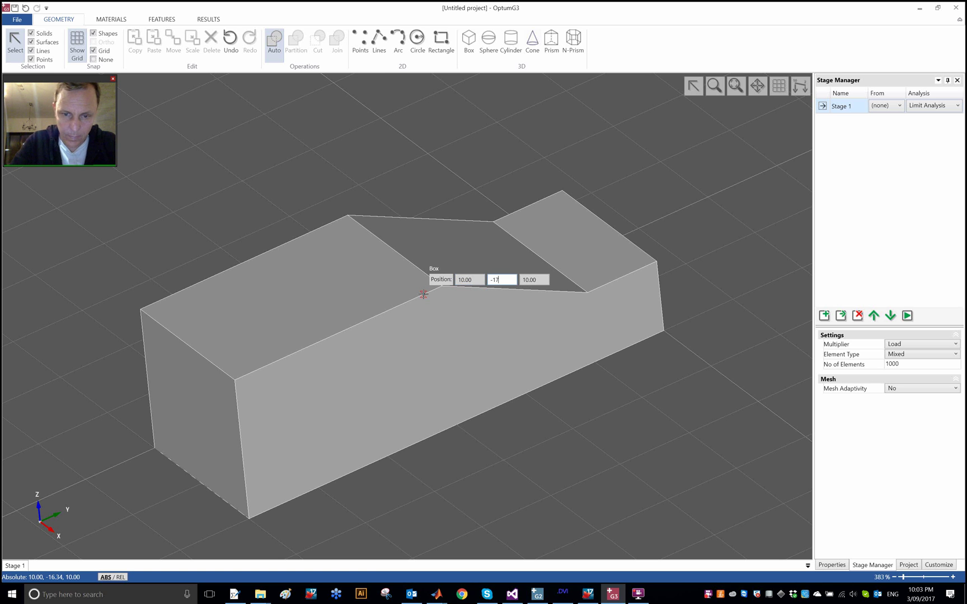
key("Tab")
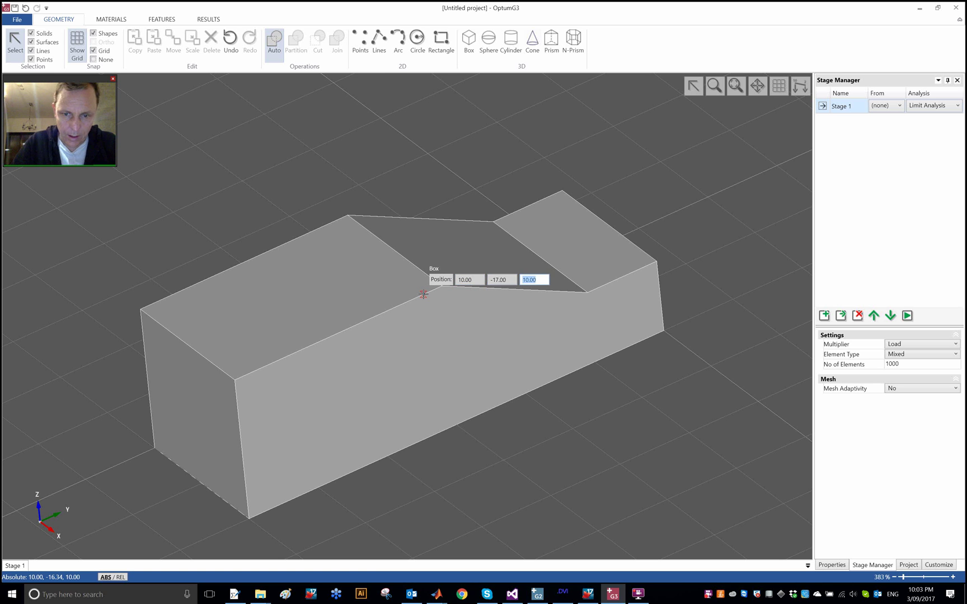
key("Tab")
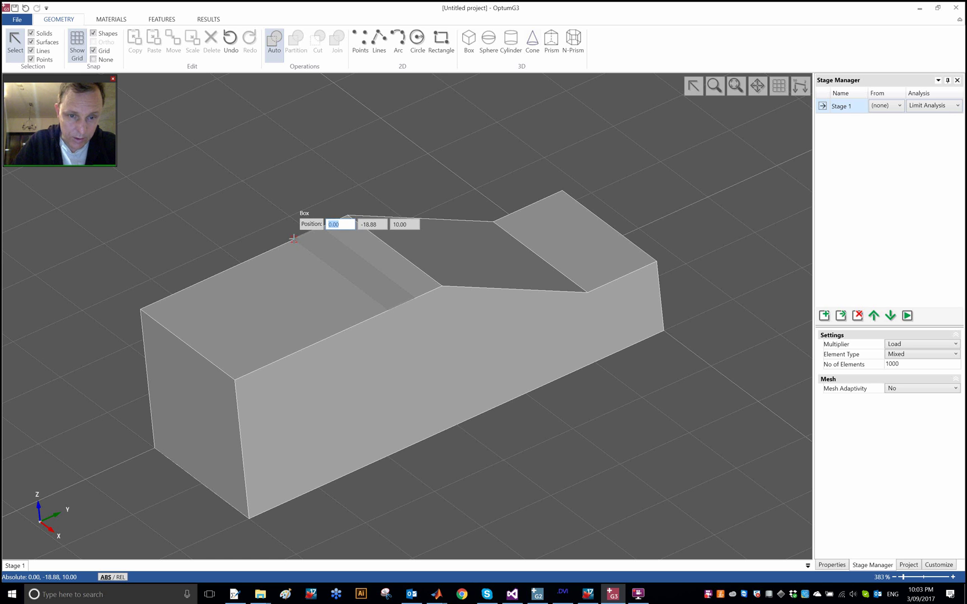
key("Tab")
type("-19")
key("Tab")
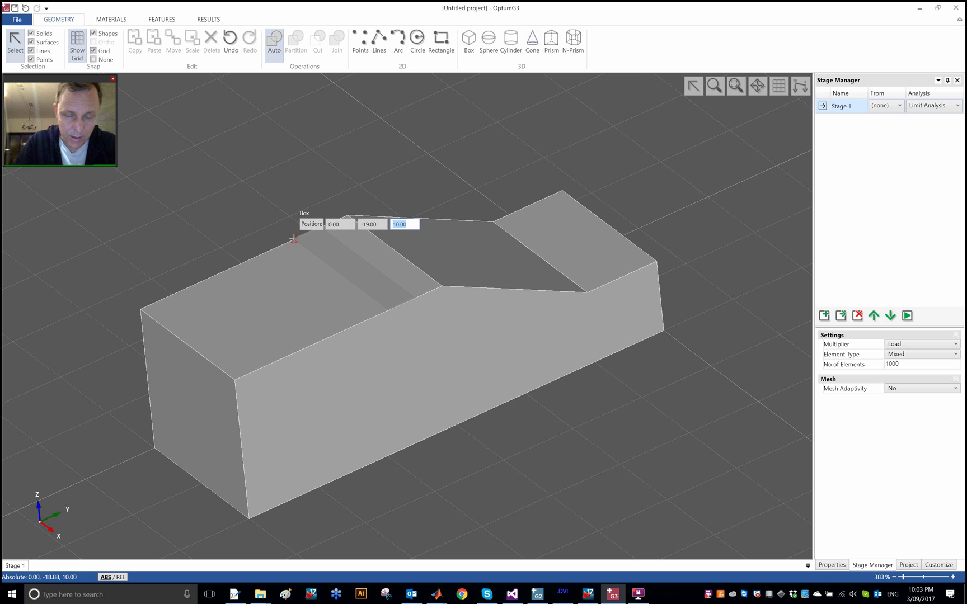
key("Return")
type("1")
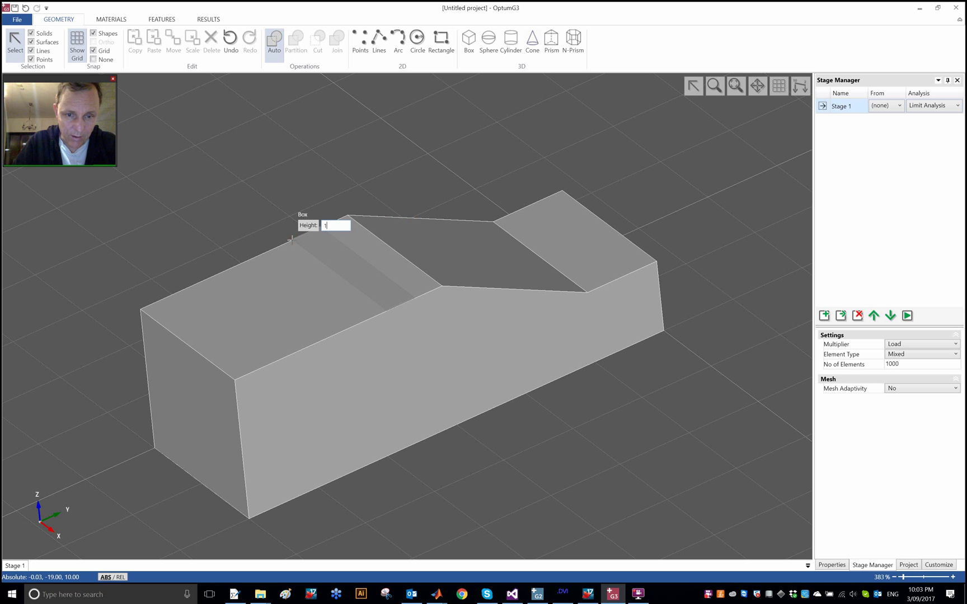
key("Return")
key("Escape")
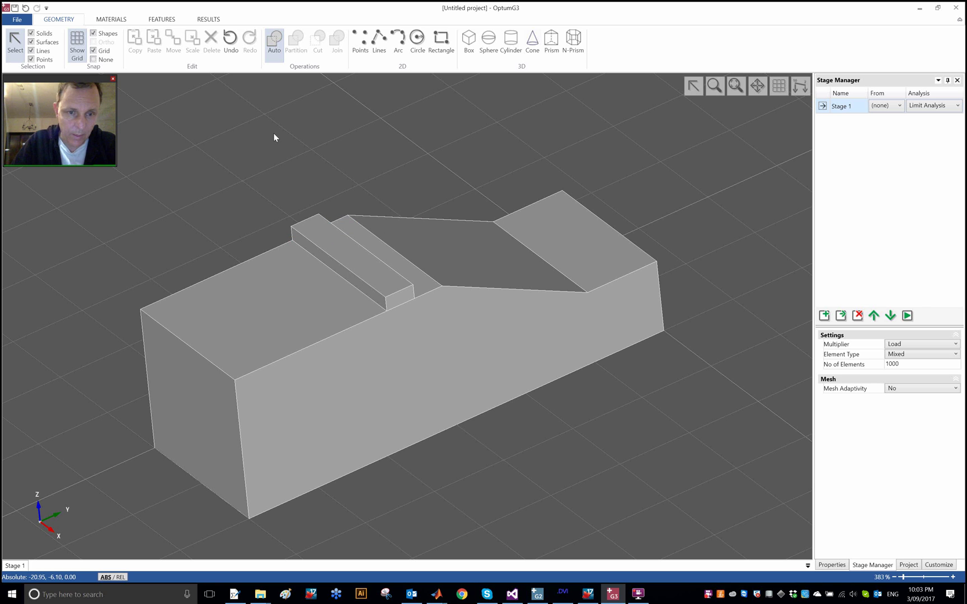
Assign MC Basic material to the soil solid and Rigid to the strip footing
left_click(280, 309)
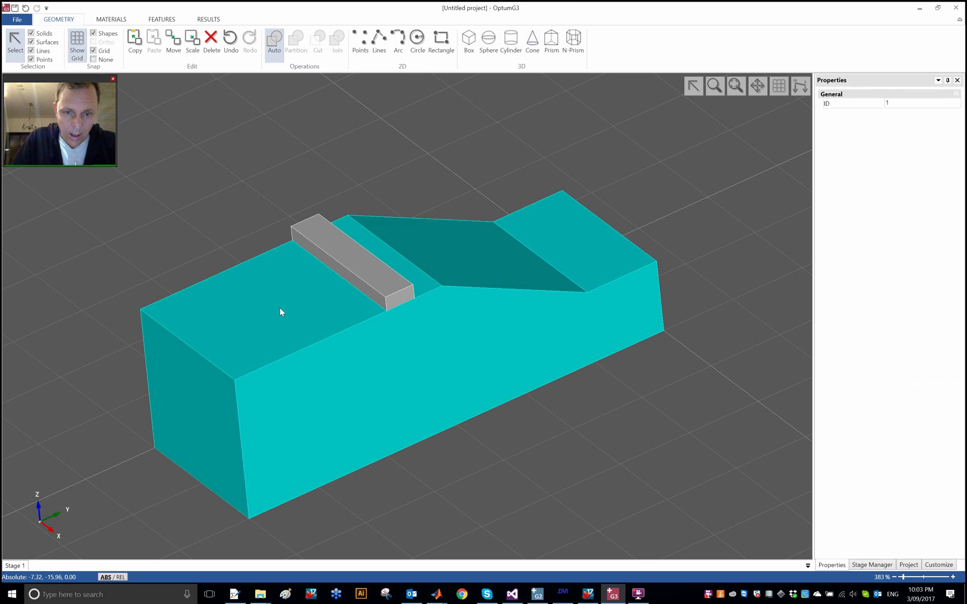
left_click(111, 20)
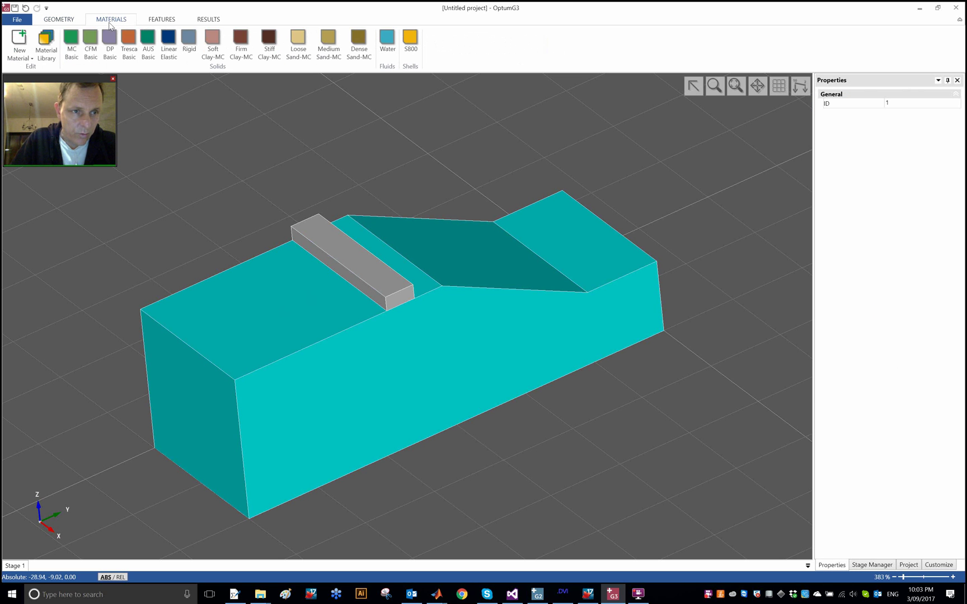
left_click(72, 45)
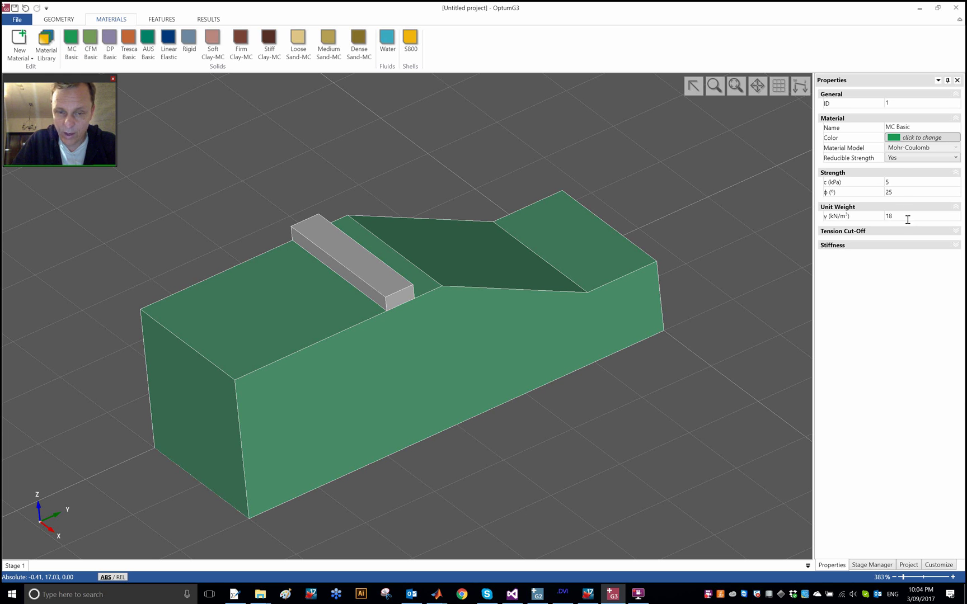
left_click(358, 167)
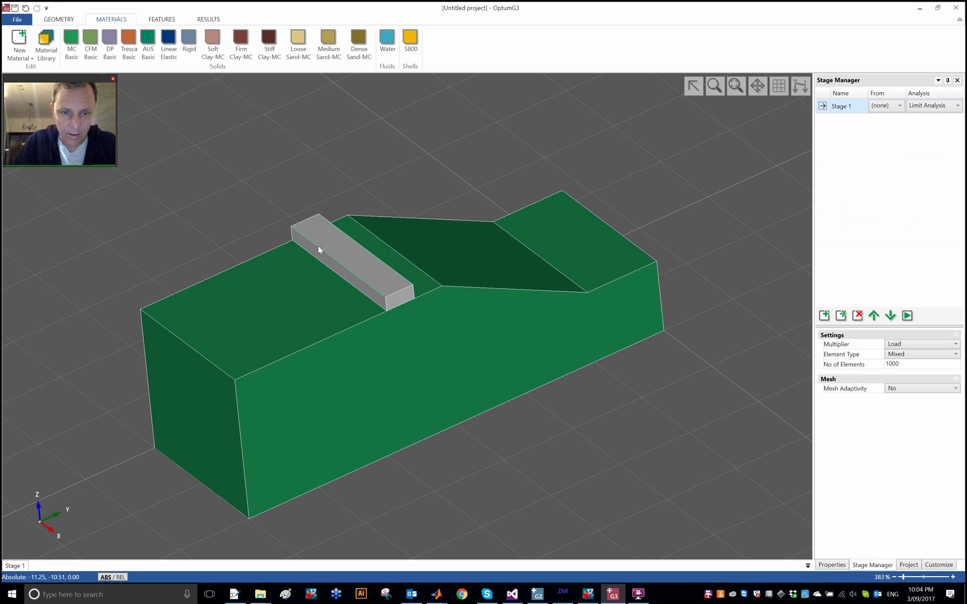
left_click(337, 242)
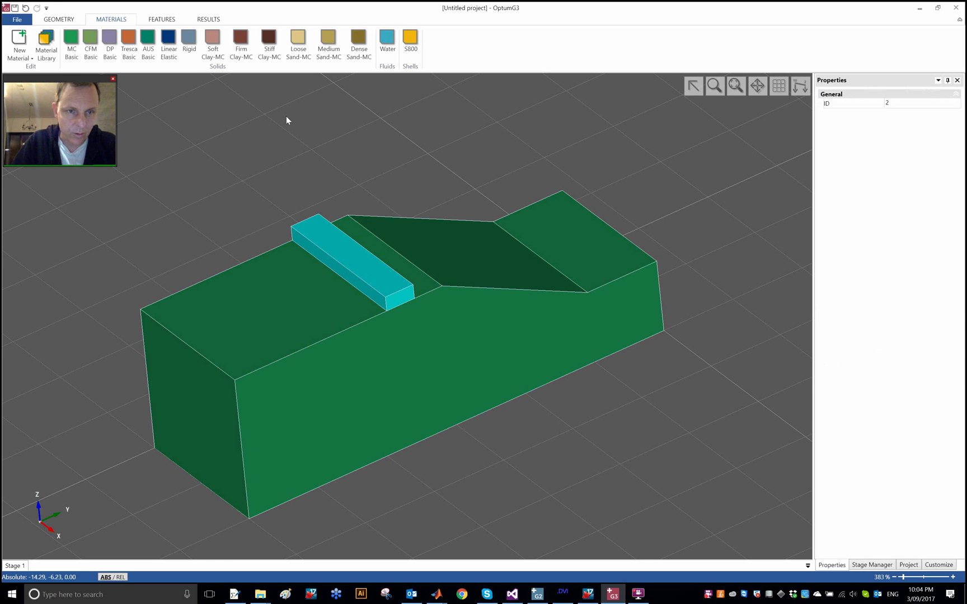
left_click(191, 50)
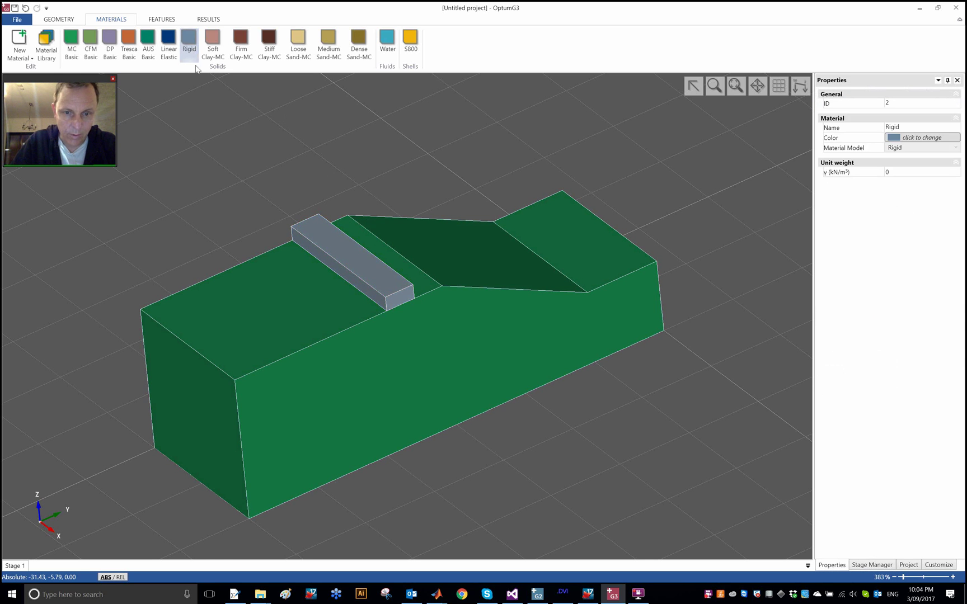
Apply standard fixities to the model boundaries
left_click(229, 156)
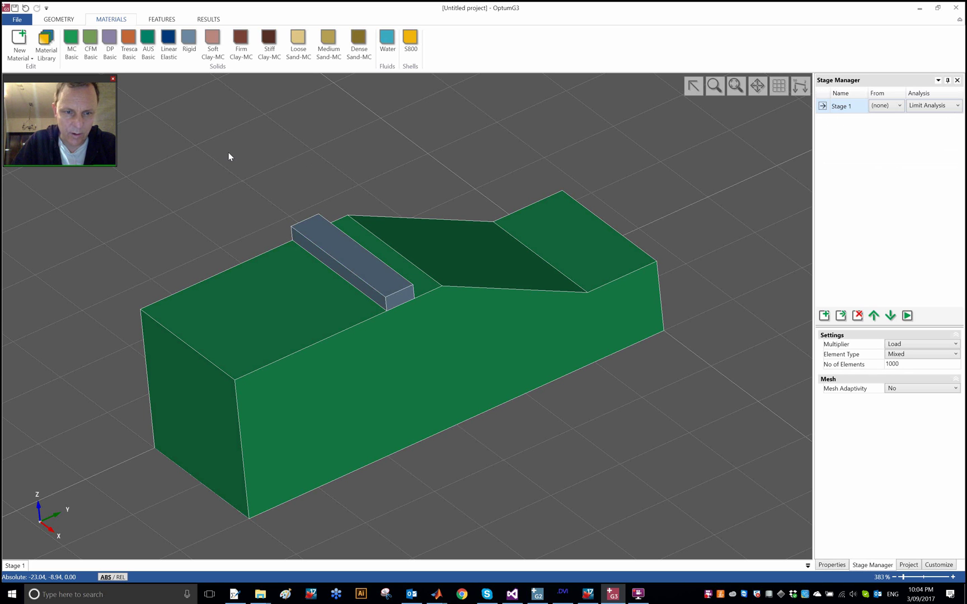
left_click(162, 19)
left_click(87, 42)
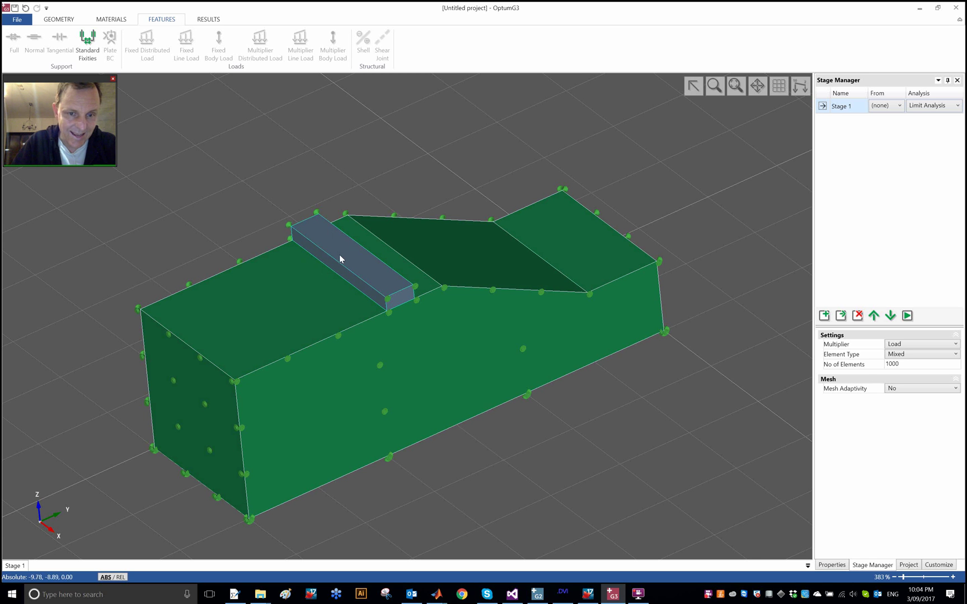
Give a face of the footing block a normal support
left_click(59, 20)
left_click(44, 34)
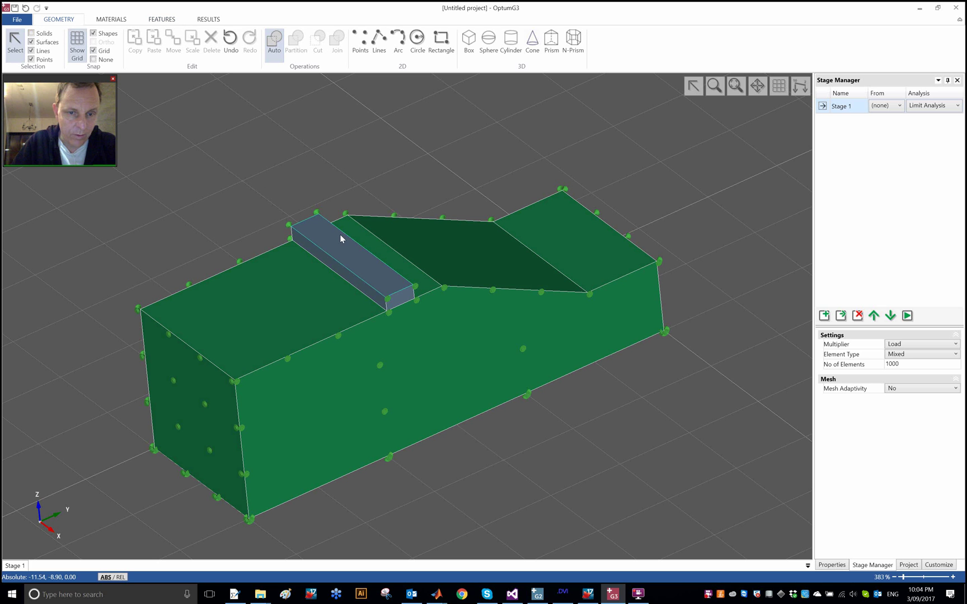
left_click(341, 270)
left_click(164, 20)
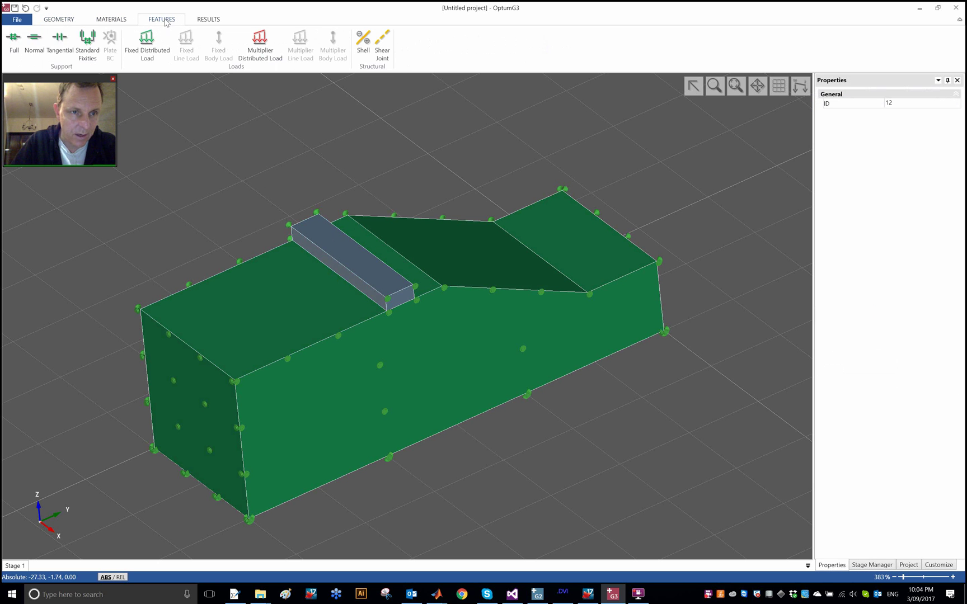
left_click(35, 45)
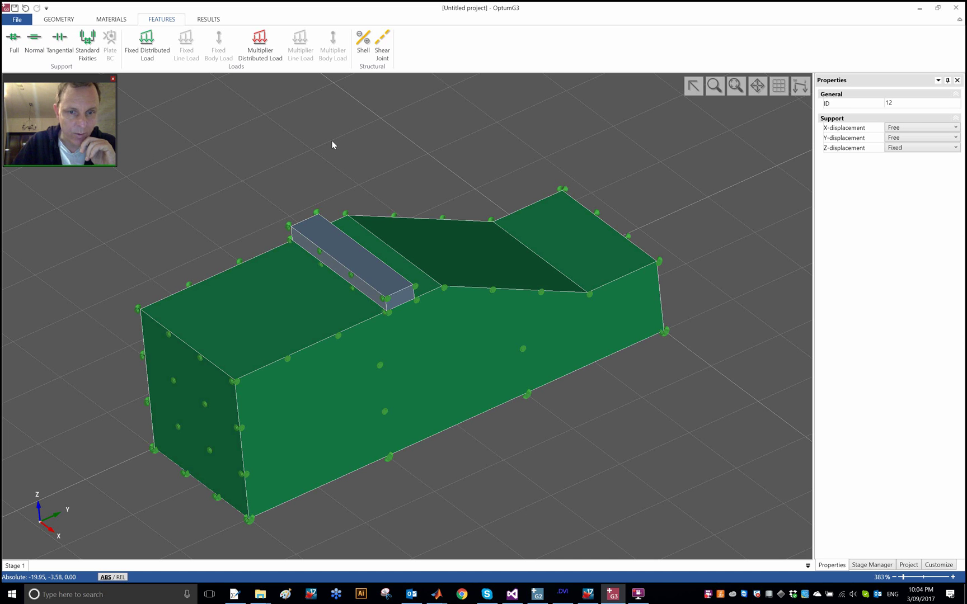
Put a multiplier distributed load on the footing's top face
left_click(347, 244)
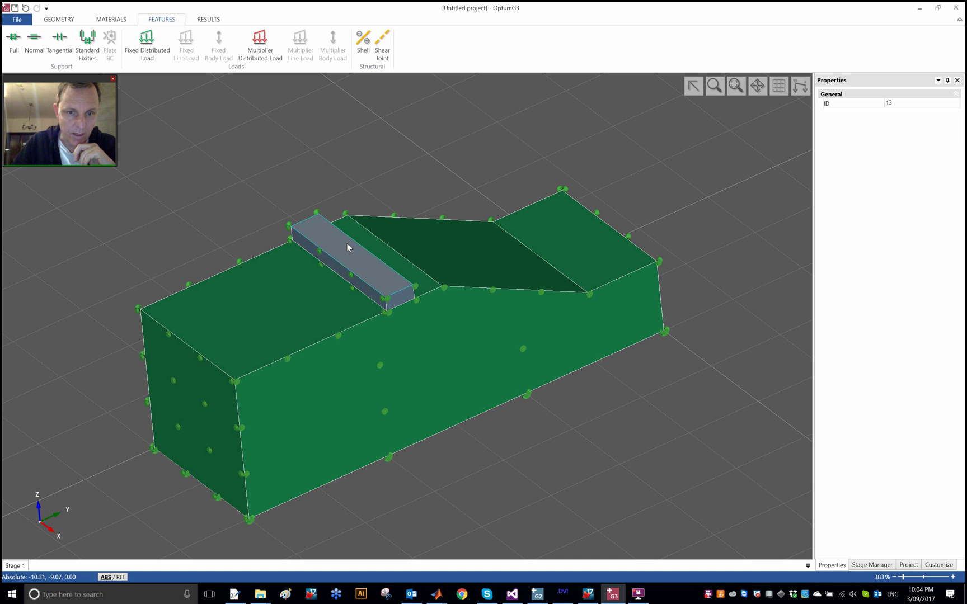
left_click(261, 50)
left_click(402, 122)
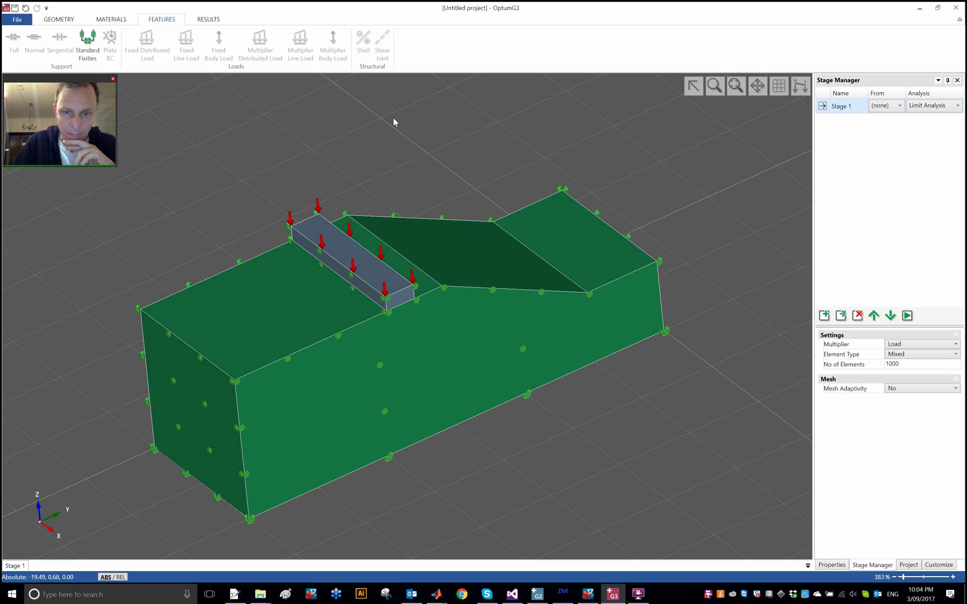
right_click_drag(422, 131, 401, 140)
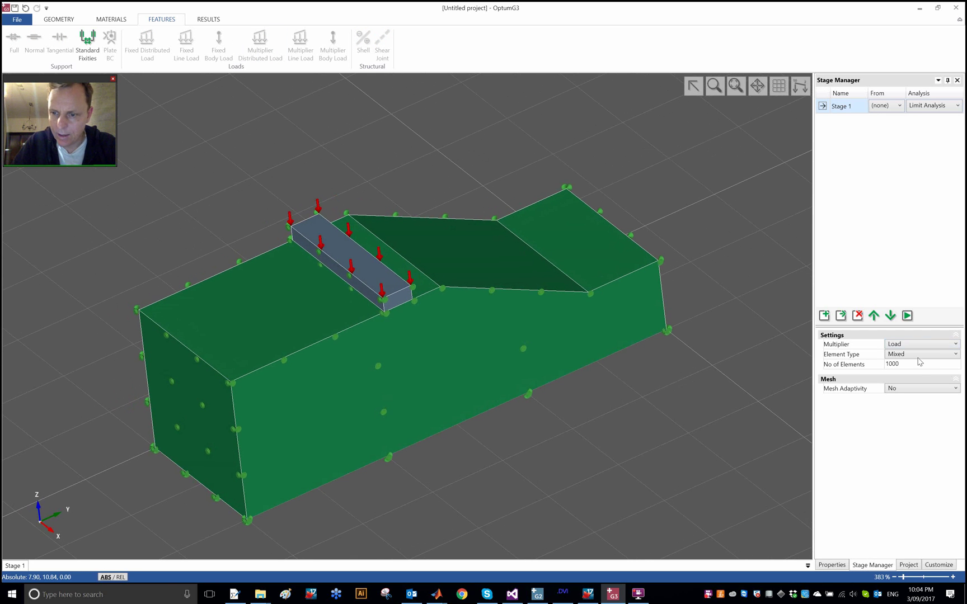
Turn on mesh adaptivity for Stage 1 and run its limit analysis
left_click(913, 390)
left_click(911, 406)
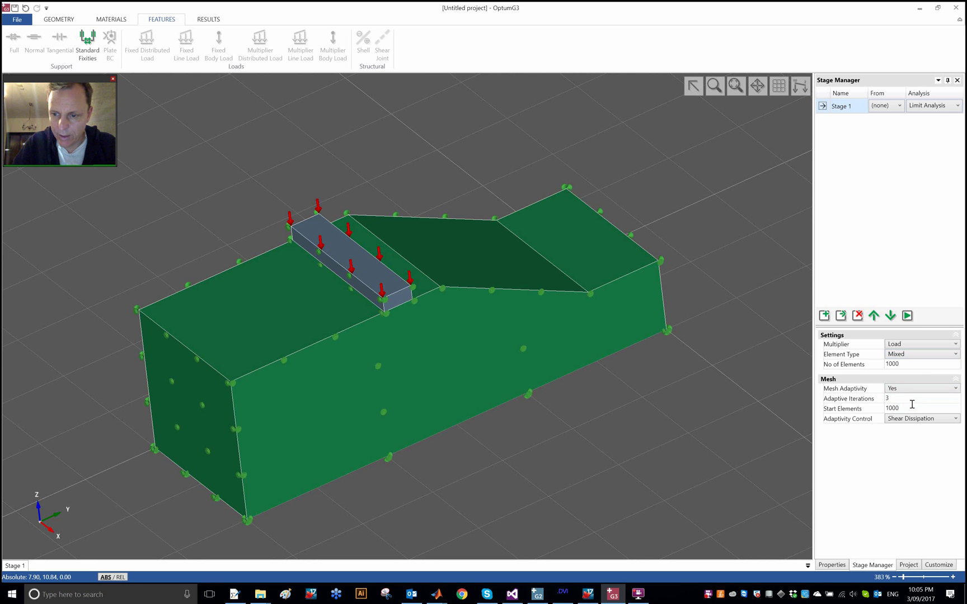
left_click(907, 315)
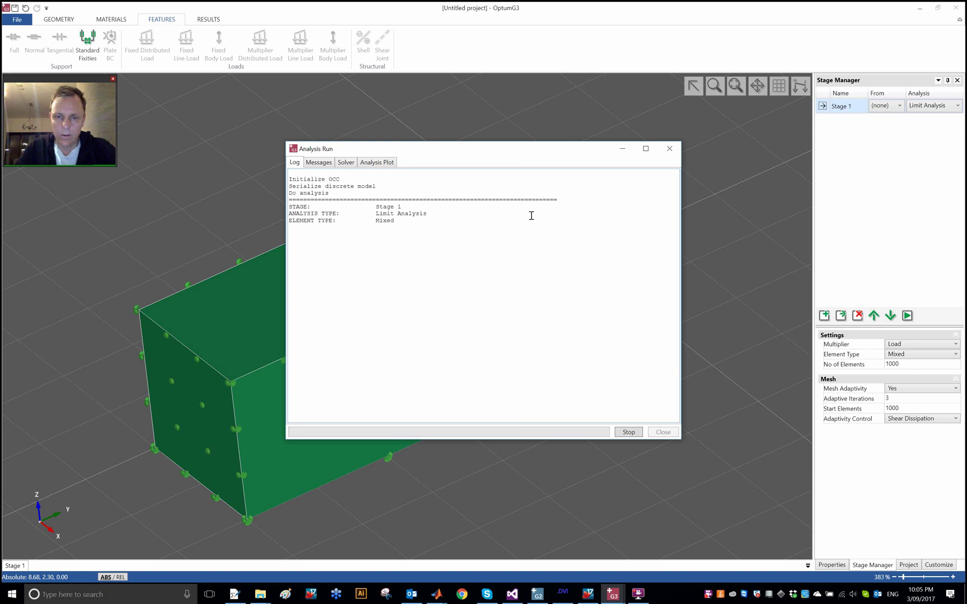
left_click_drag(447, 155, 689, 203)
left_click_drag(540, 188, 761, 223)
middle_click_drag(431, 347, 345, 356)
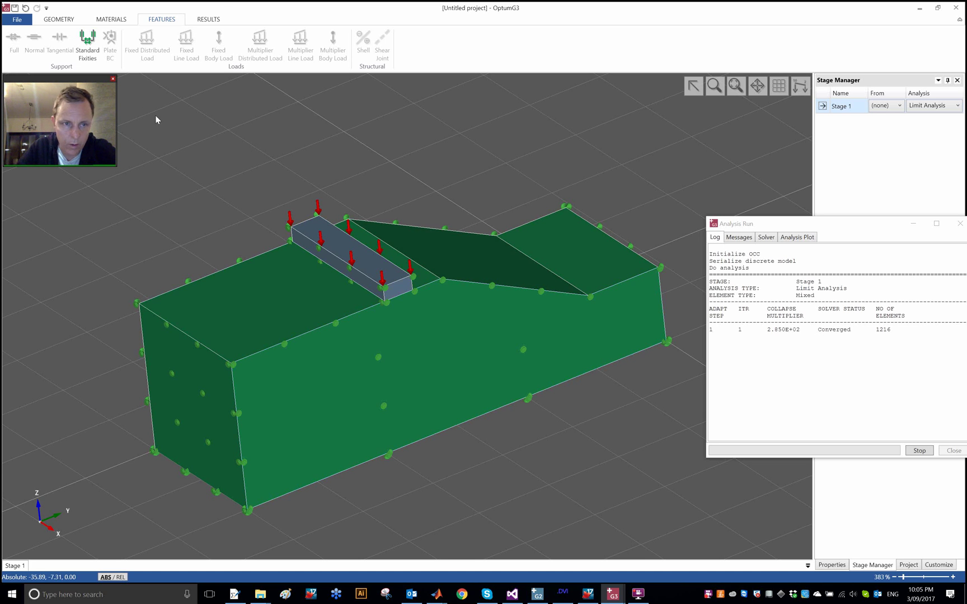
Plot Stage 1 shear dissipation and play, then reset, the deformation animation
left_click(206, 19)
left_click(165, 51)
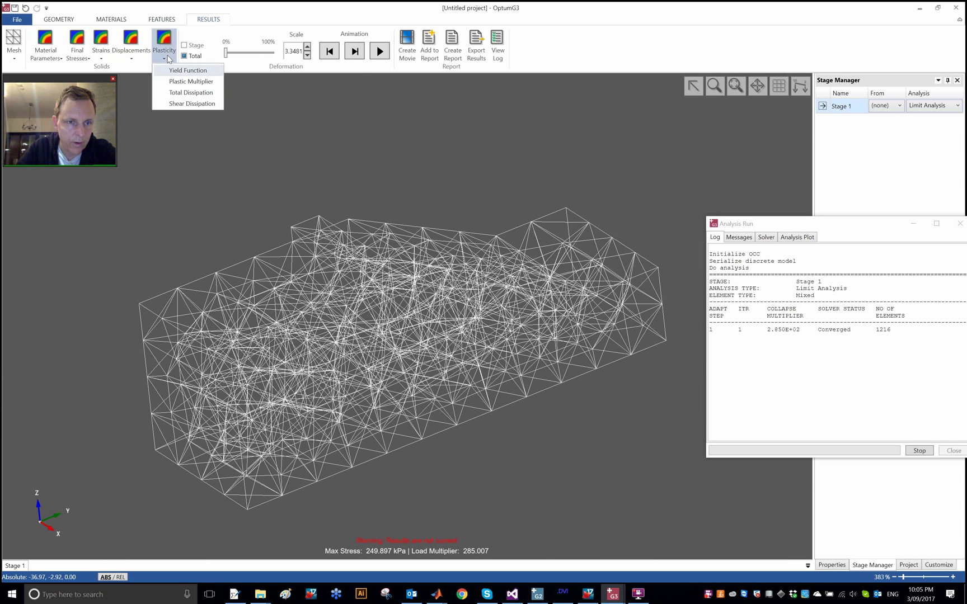
left_click(184, 104)
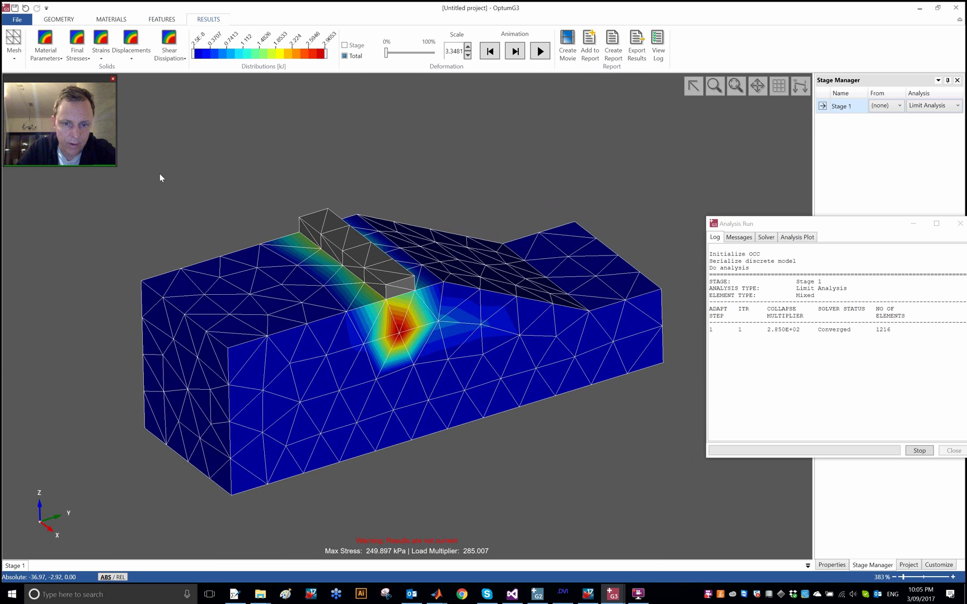
left_click(540, 52)
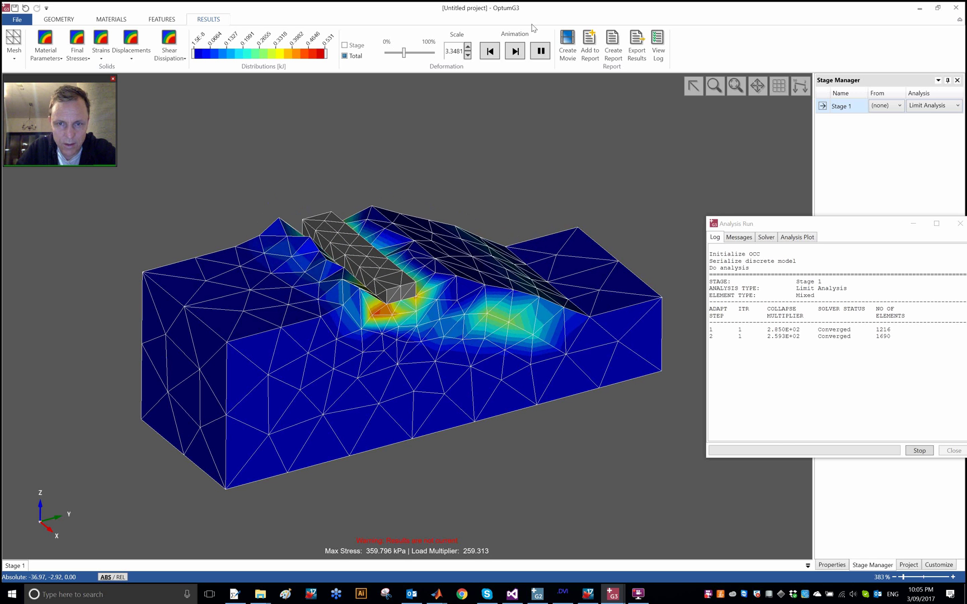
left_click(540, 51)
left_click(494, 53)
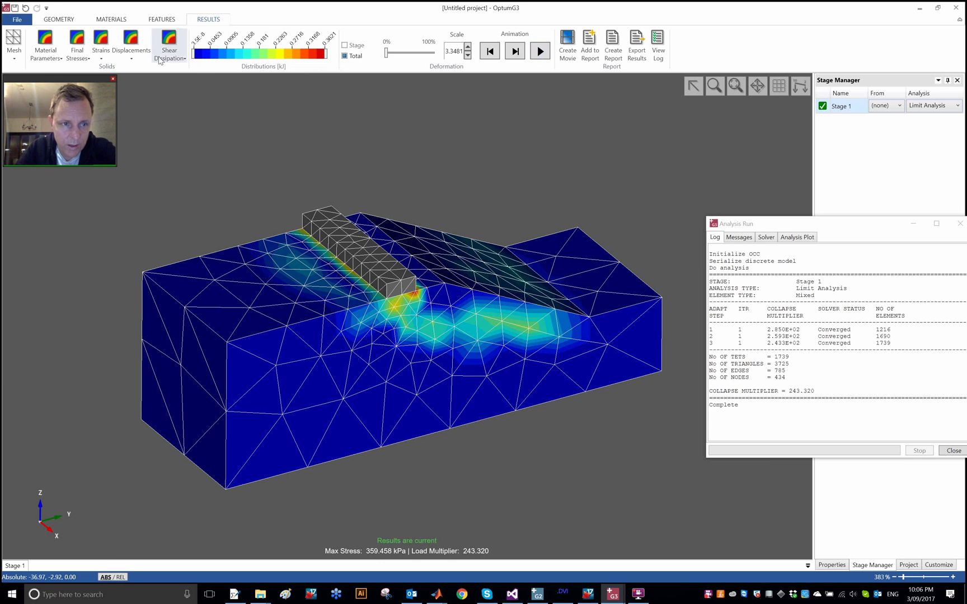
Check the footing's distributed load, close the Analysis Run window, and return to geometry
left_click(55, 22)
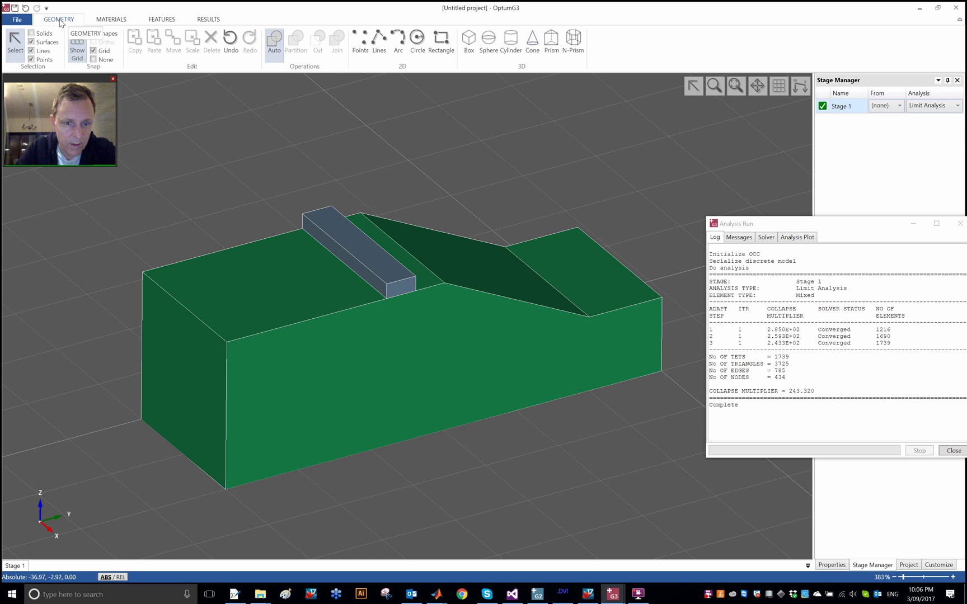
left_click(362, 247)
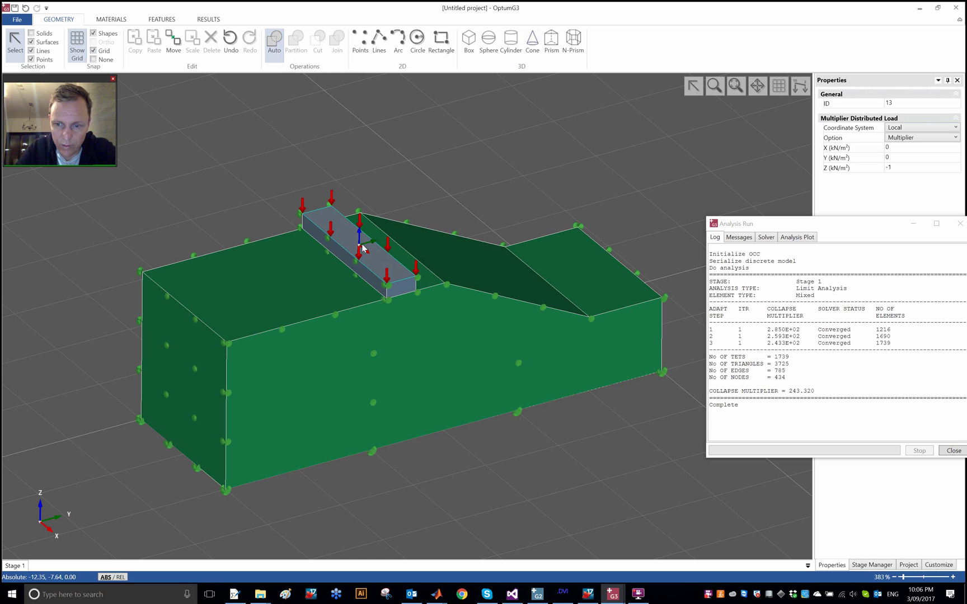
left_click(953, 451)
left_click(333, 143)
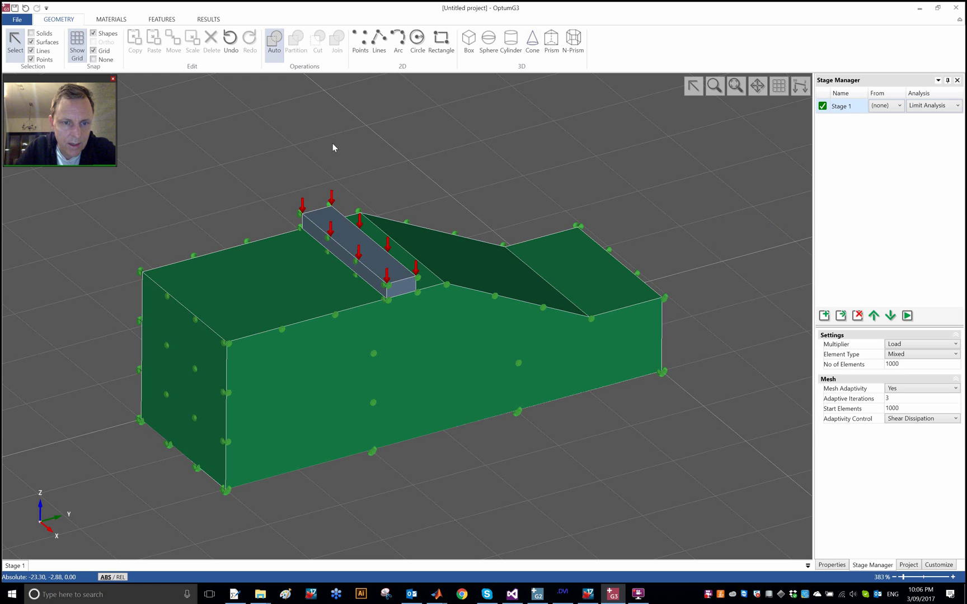
left_click(211, 19)
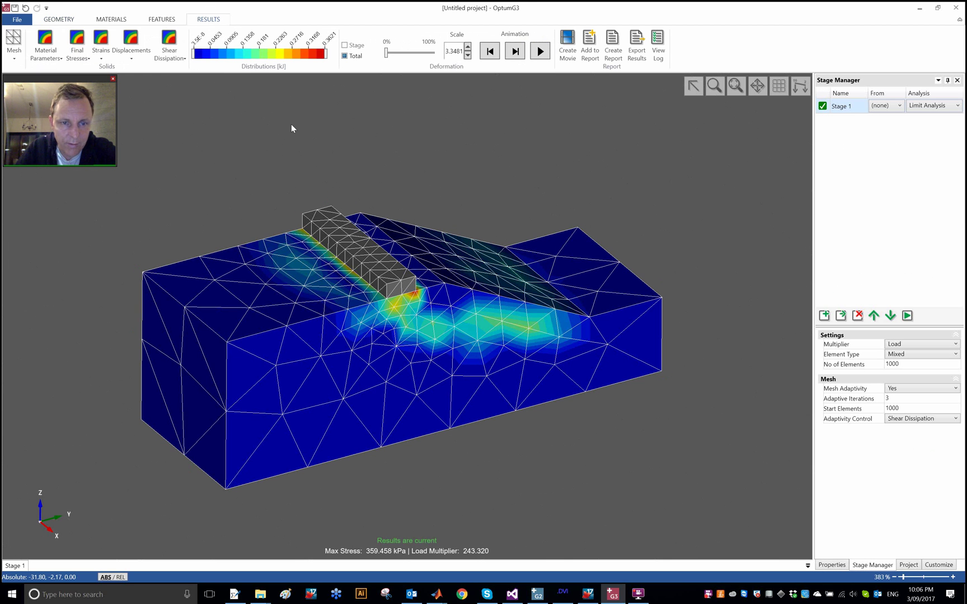
left_click(63, 19)
View the shear dissipation side-on in the YZ plane and animate the deformation
right_click(336, 125)
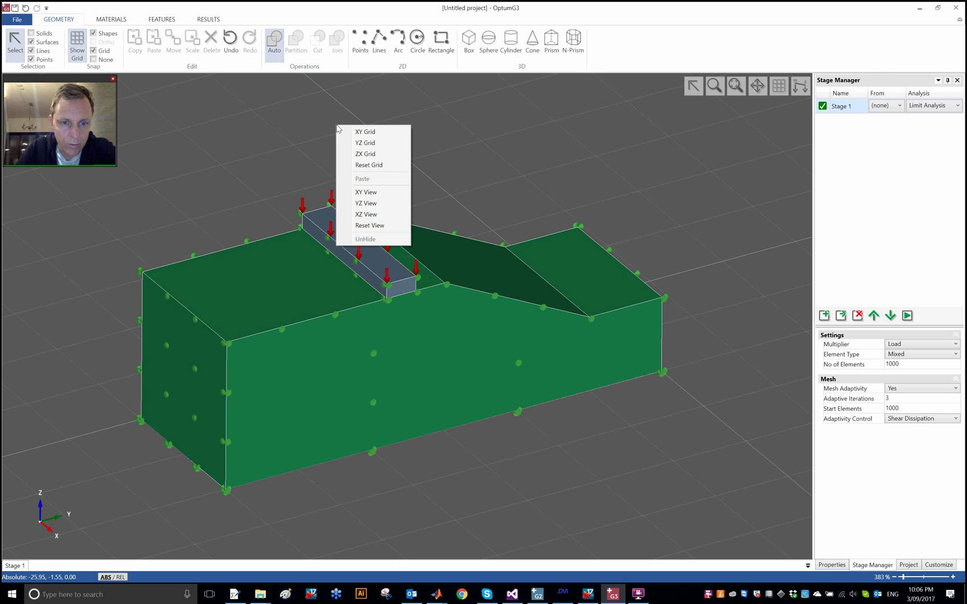
left_click(376, 206)
left_click(215, 21)
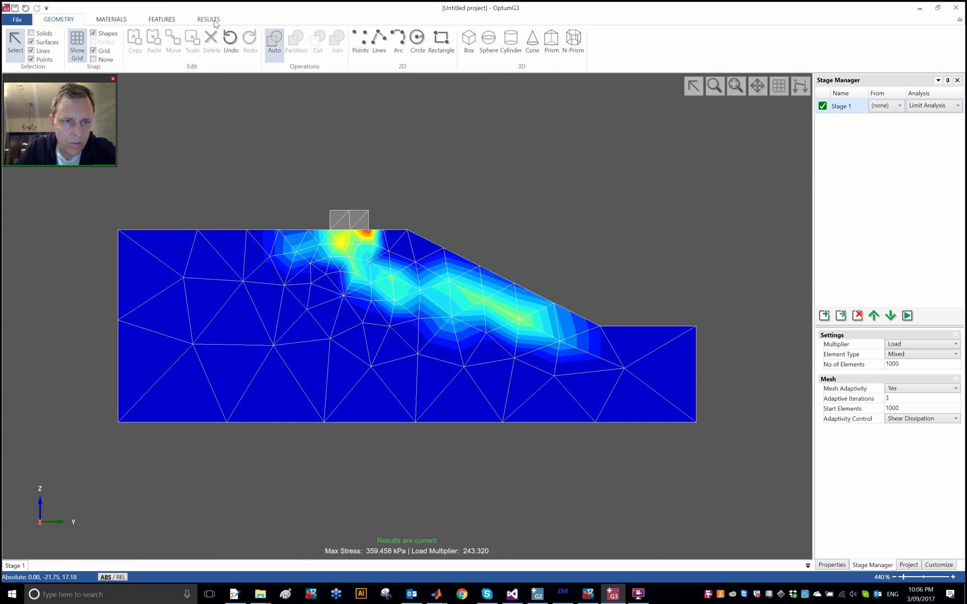
left_click(541, 52)
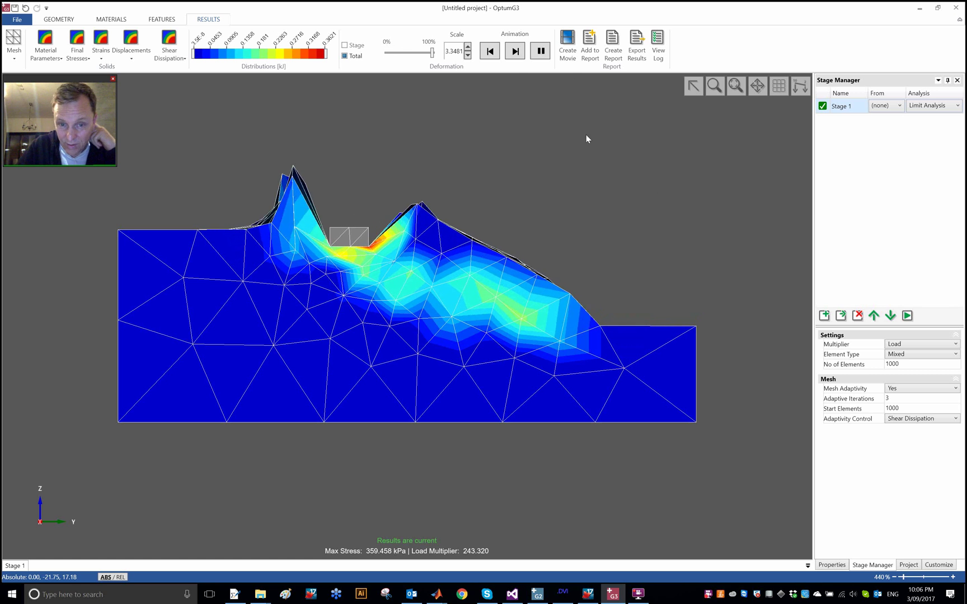
left_click(489, 56)
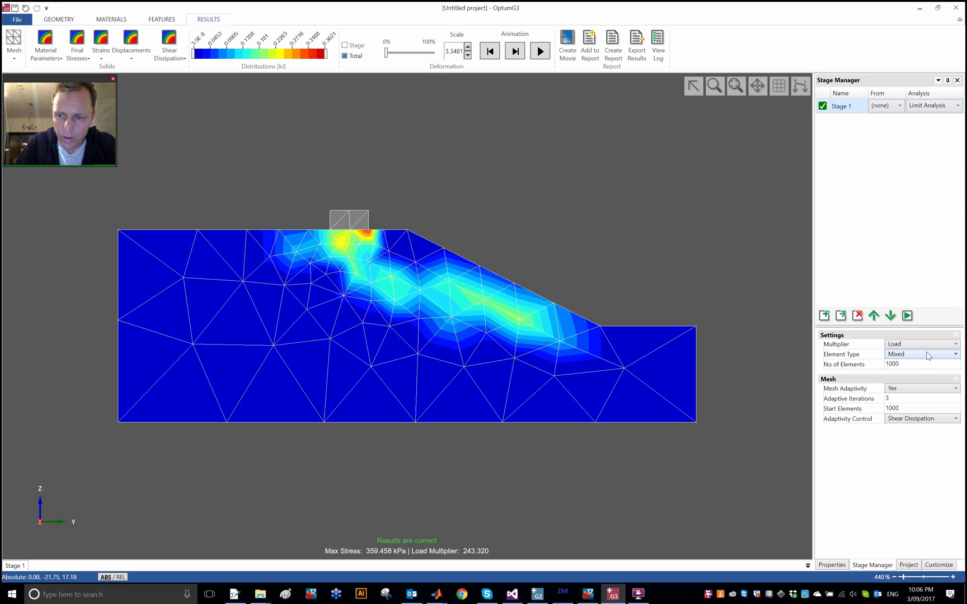
Keep the Mixed element type, orbit to an elevated 3D view, and replay the animation
left_click(927, 354)
left_click(927, 355)
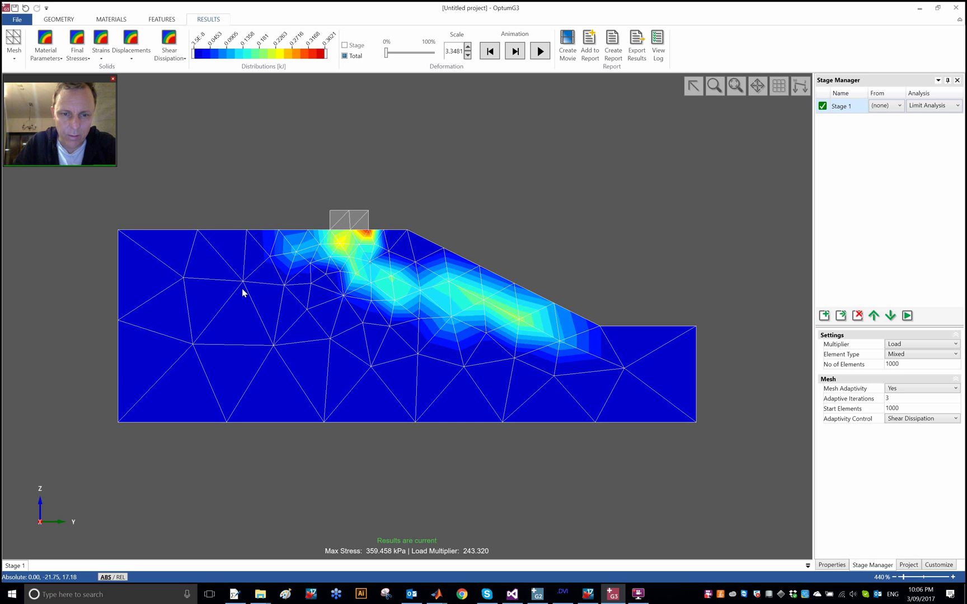
middle_click_drag(241, 289, 352, 351)
middle_click_drag(623, 283, 565, 257)
left_click(536, 55)
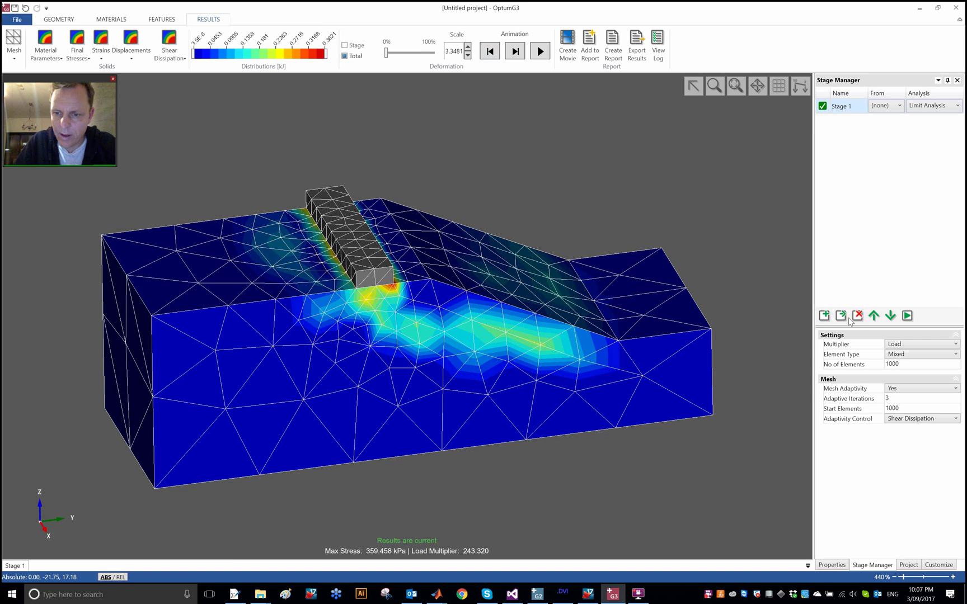
Add Stage 2 as a copy of Stage 1 and reset the view to frame the model
left_click(841, 316)
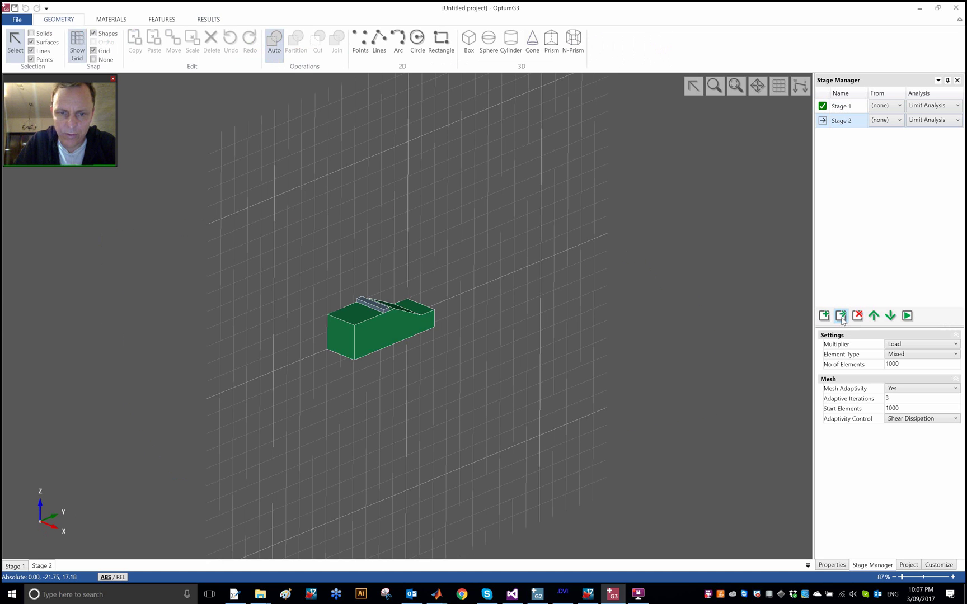
right_click(467, 251)
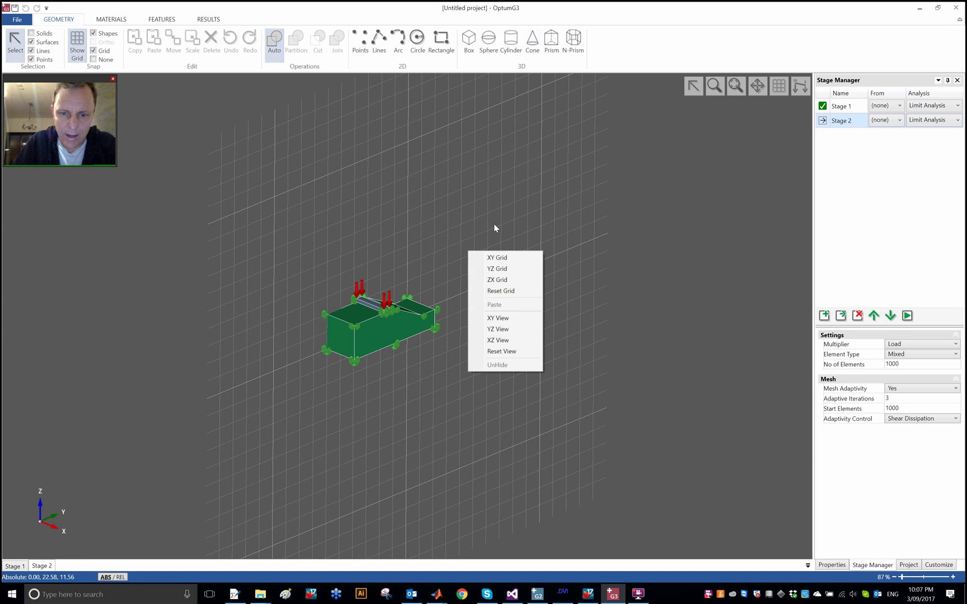
left_click(736, 85)
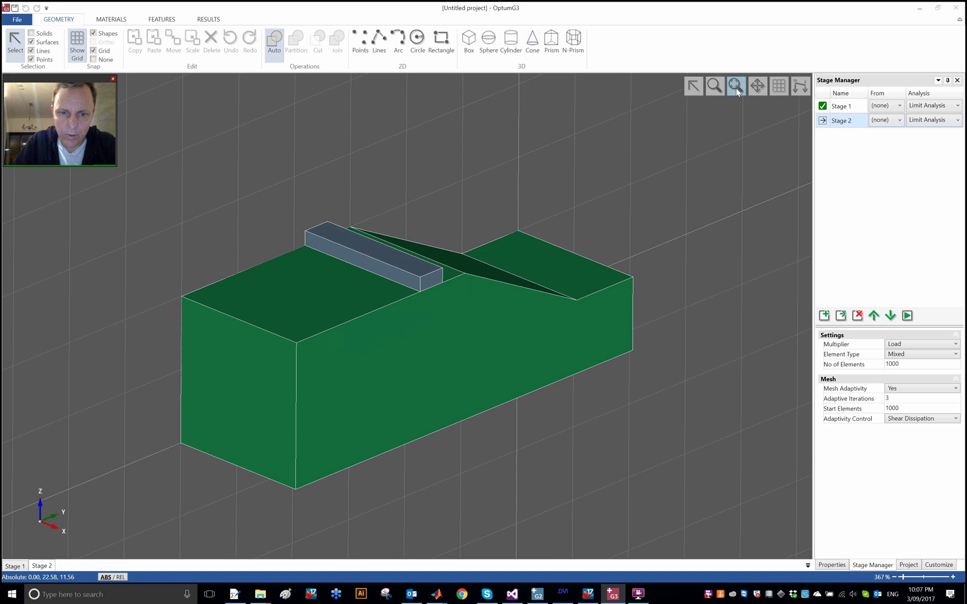
right_click(487, 163)
left_click(532, 264)
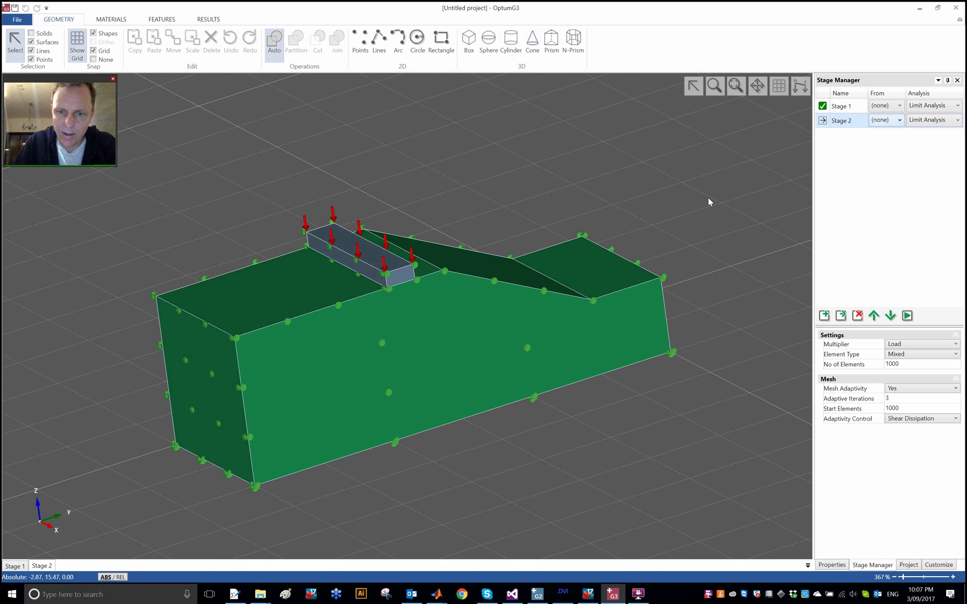
Rotate to the model's left end and inspect the front face's support conditions
middle_click_drag(181, 178, 220, 165)
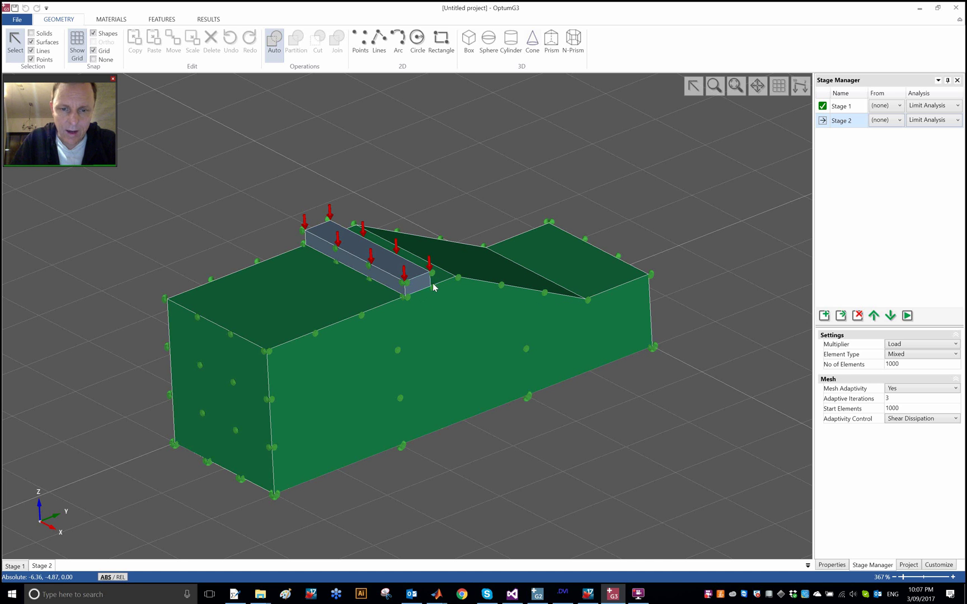
left_click(475, 348)
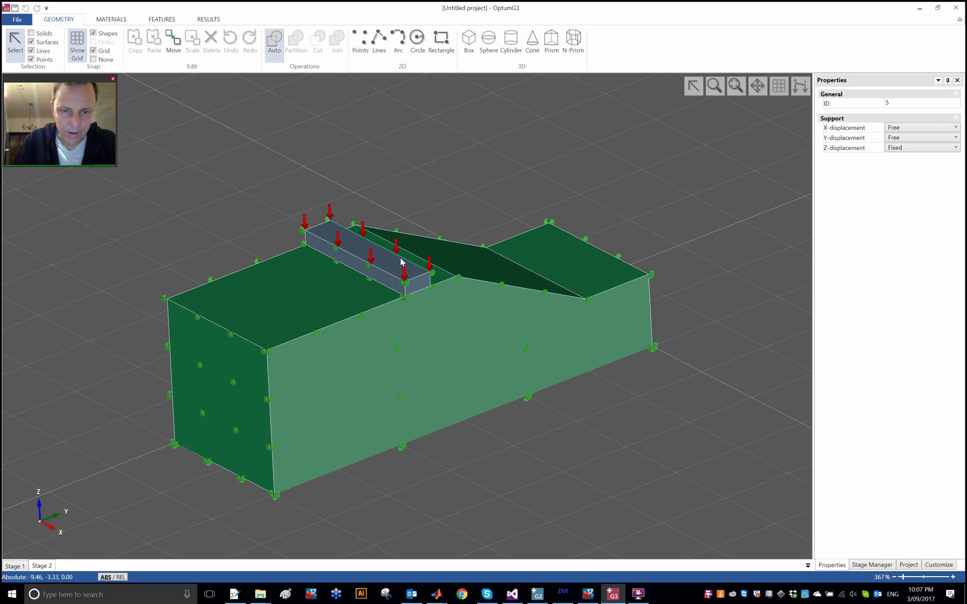
left_click(443, 200)
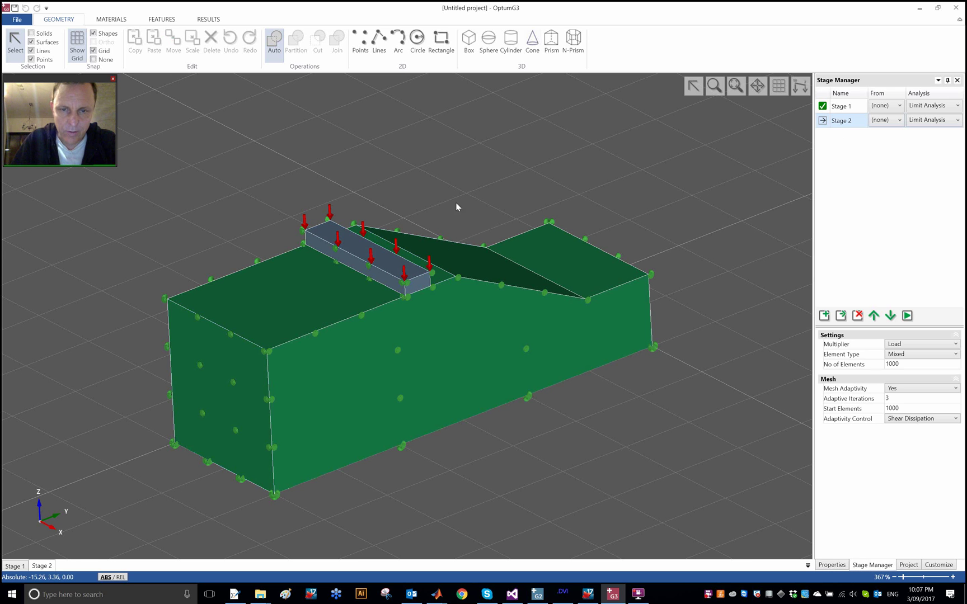
Create a box at 8.5, -19, 11 with height -1 as the square footing
left_click(468, 48)
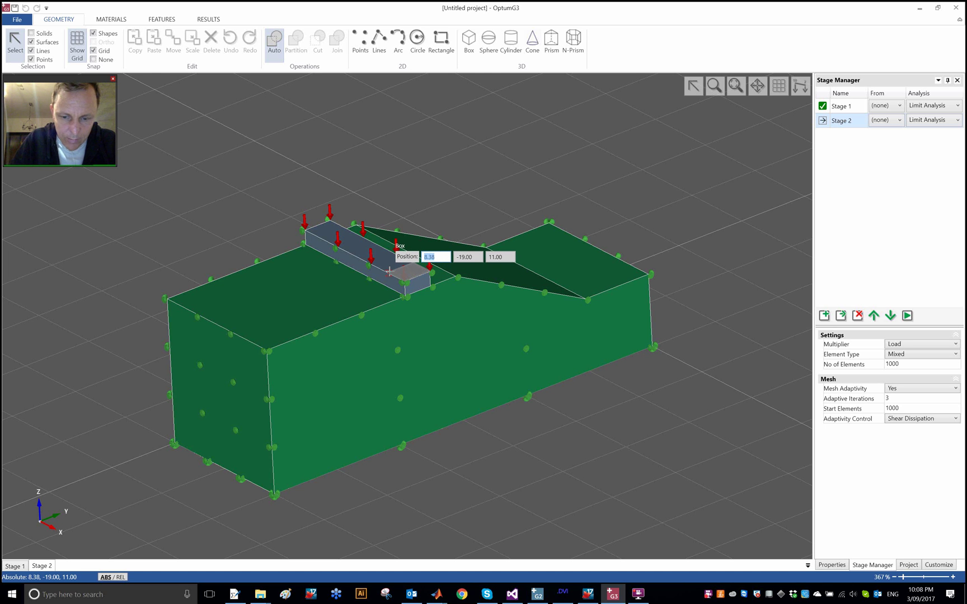
type("8.5")
key("Tab")
key("Tab")
key("Return")
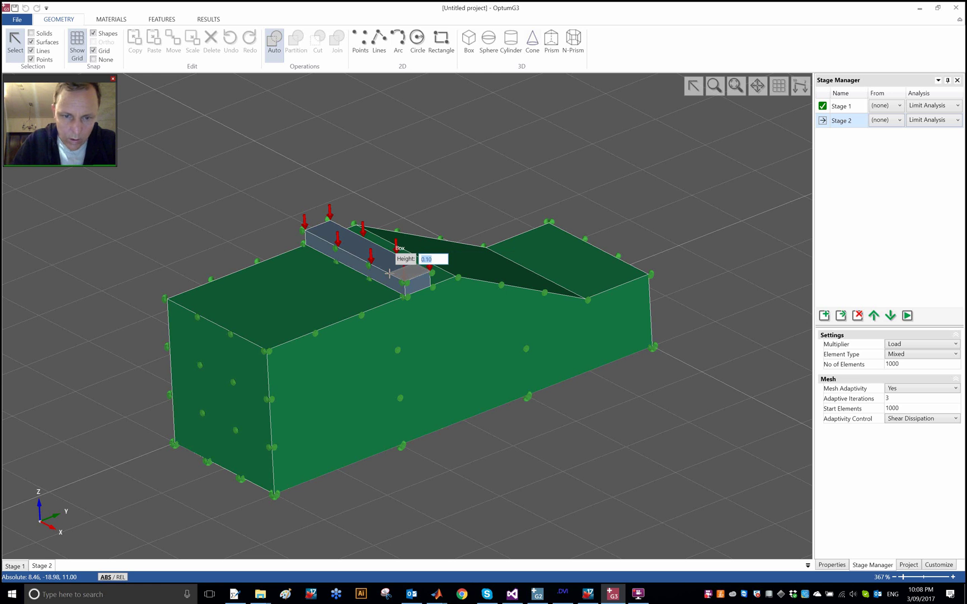
type("-1")
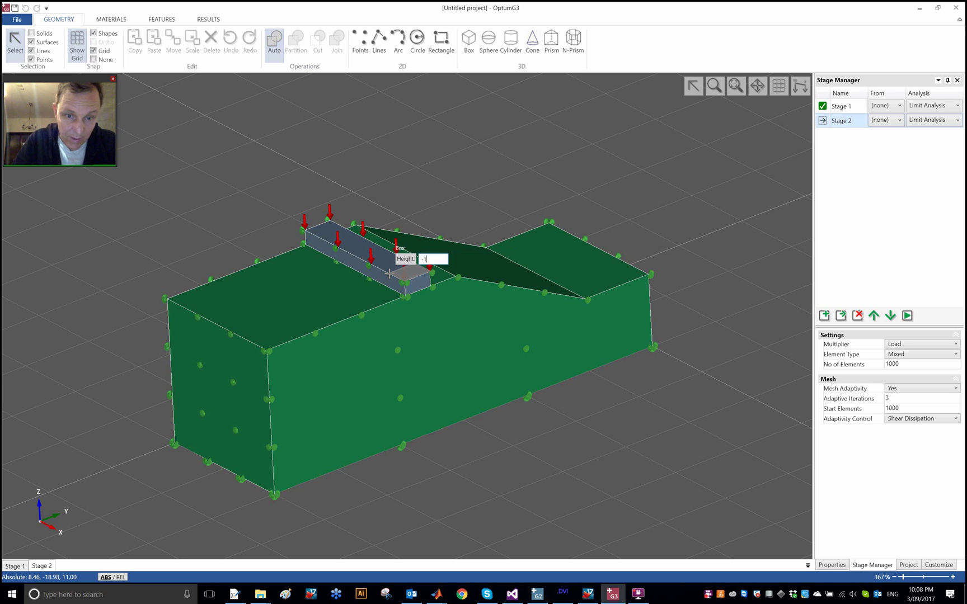
key("Return")
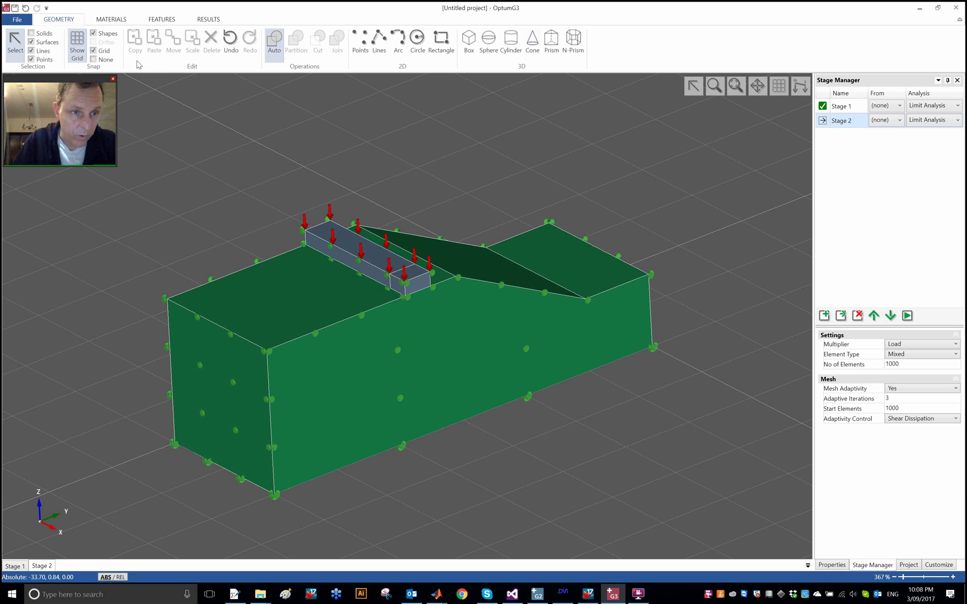
Delete the long strip footing and make solids unselectable for face picking
left_click(352, 242)
key("Delete")
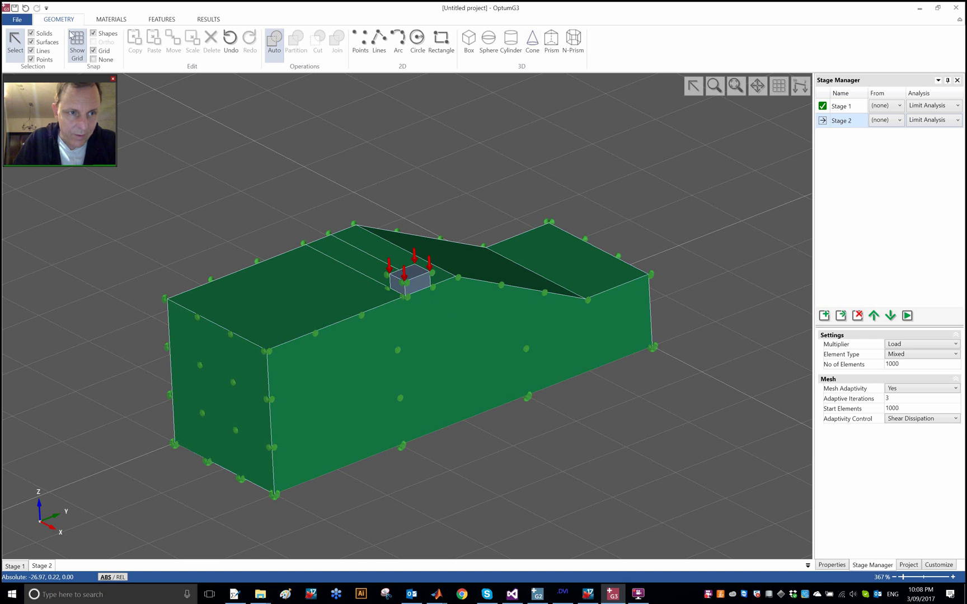
left_click(47, 34)
Check the front face's supports, then run the Stage 2 limit analysis
left_click(491, 334)
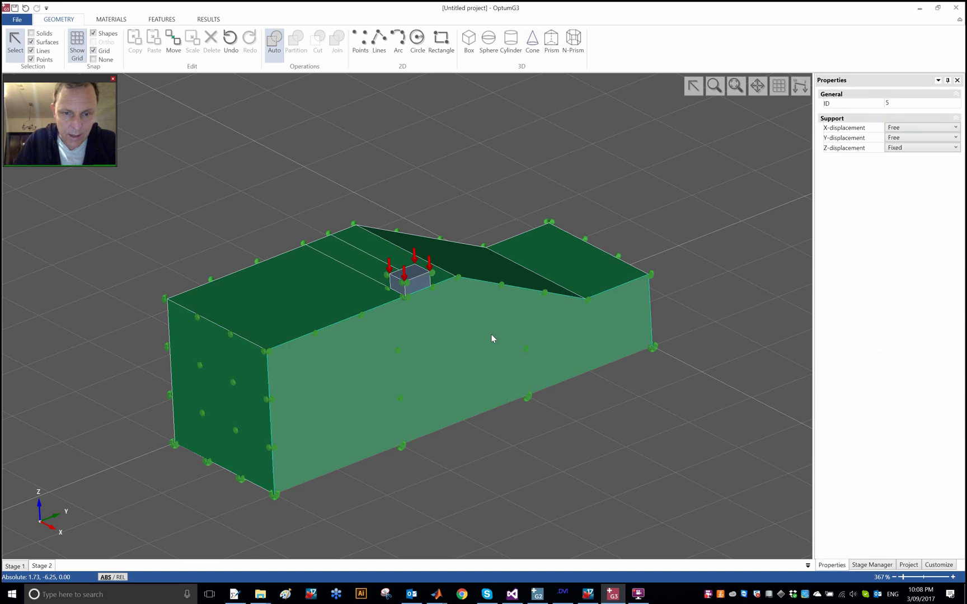
left_click(423, 283)
left_click(443, 207)
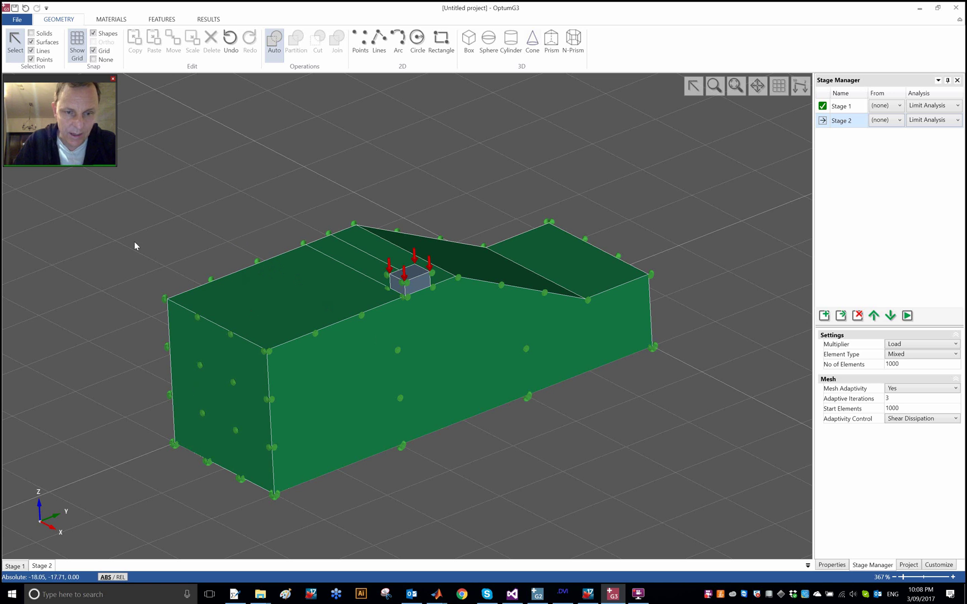
left_click(907, 317)
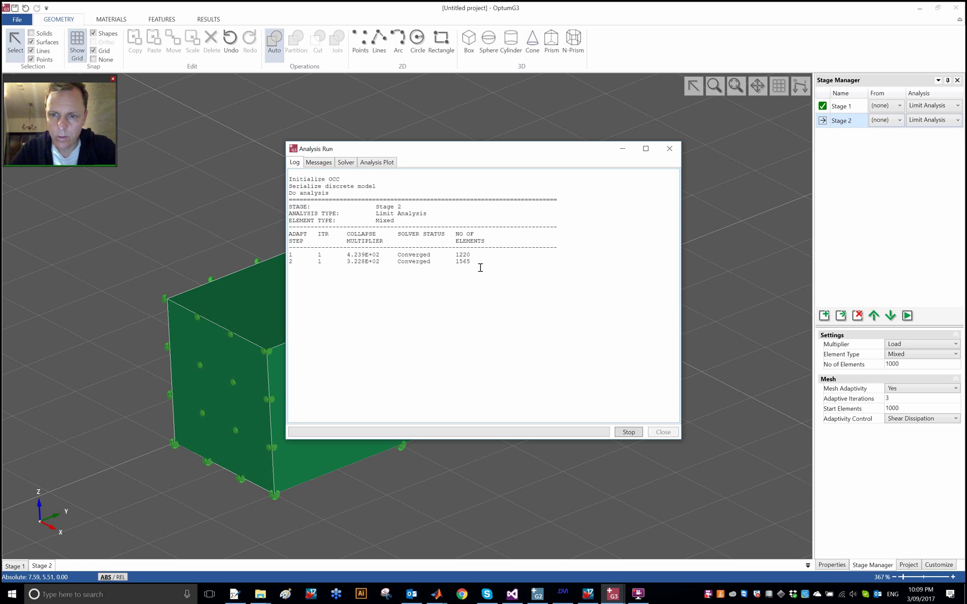
Switch to the Stage 2 results and close the analysis log window
left_click(842, 106)
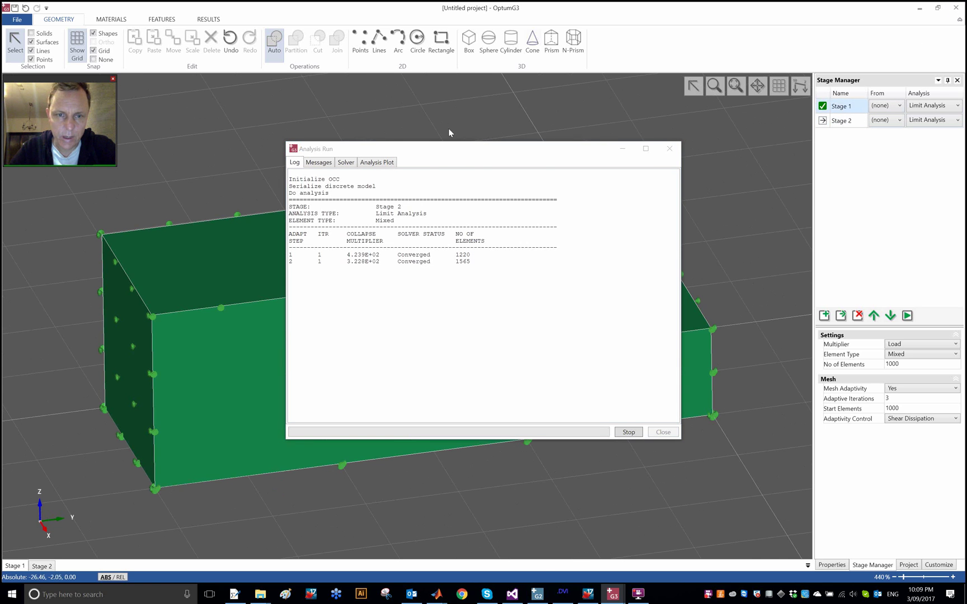
left_click_drag(478, 150, 763, 190)
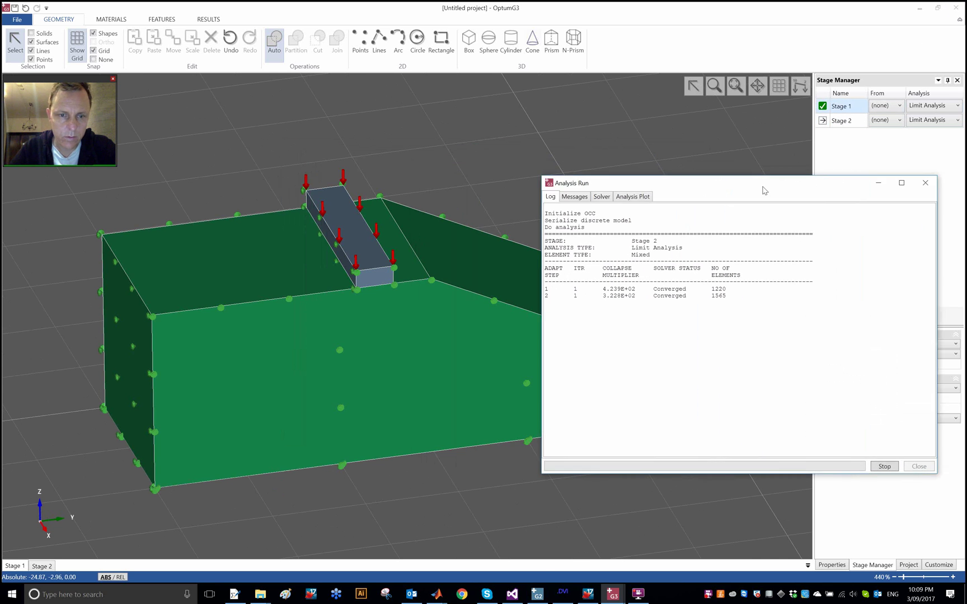
left_click(215, 21)
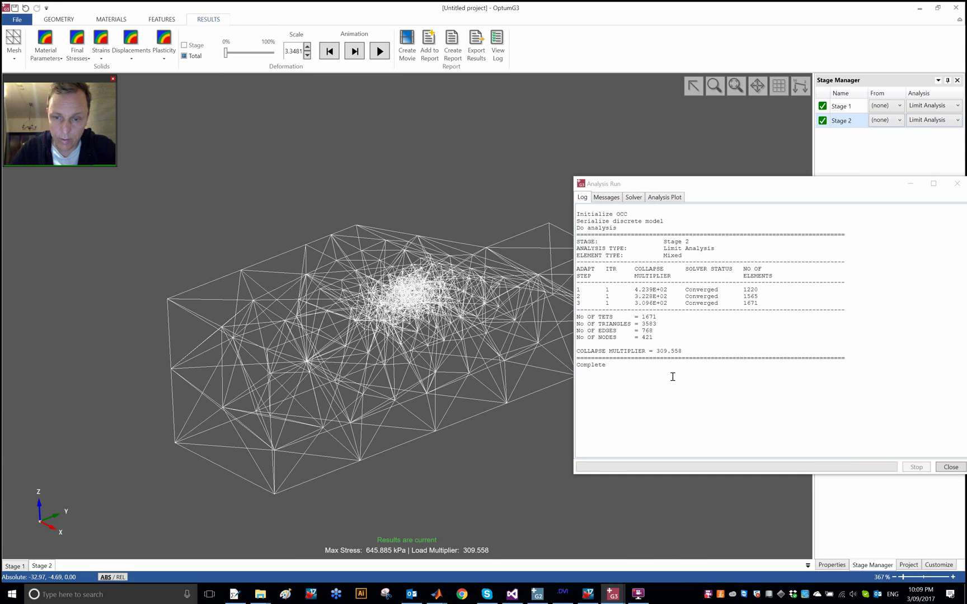
left_click(952, 468)
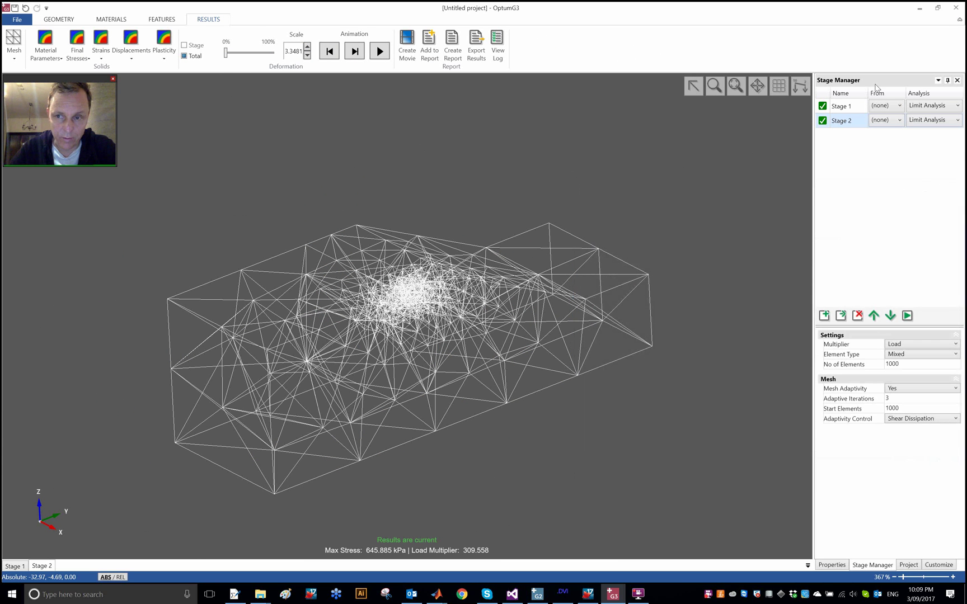
Plot Shear Dissipation with the colour scale's upper limit lowered to 0.0934
left_click(379, 52)
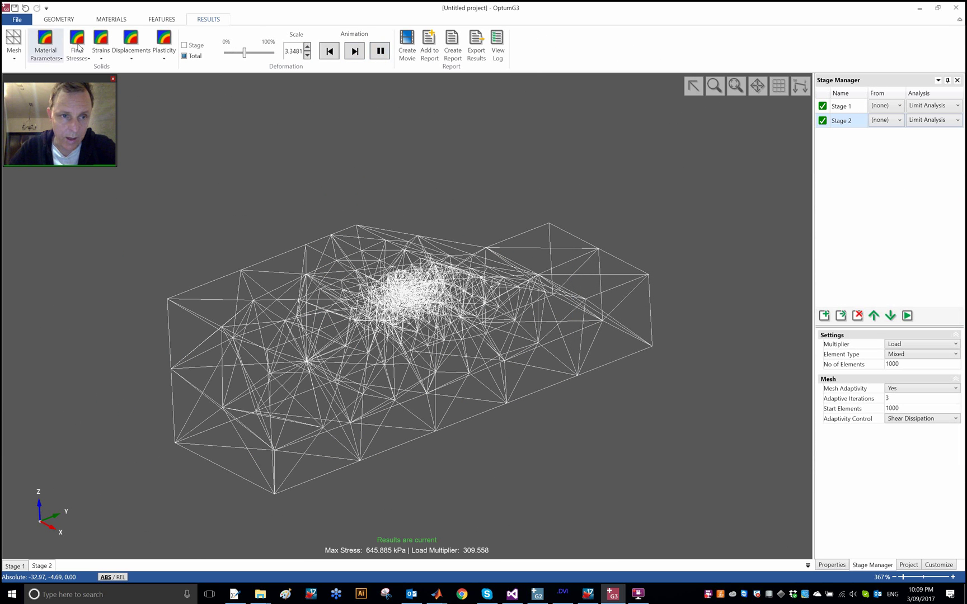
left_click(164, 47)
left_click(192, 103)
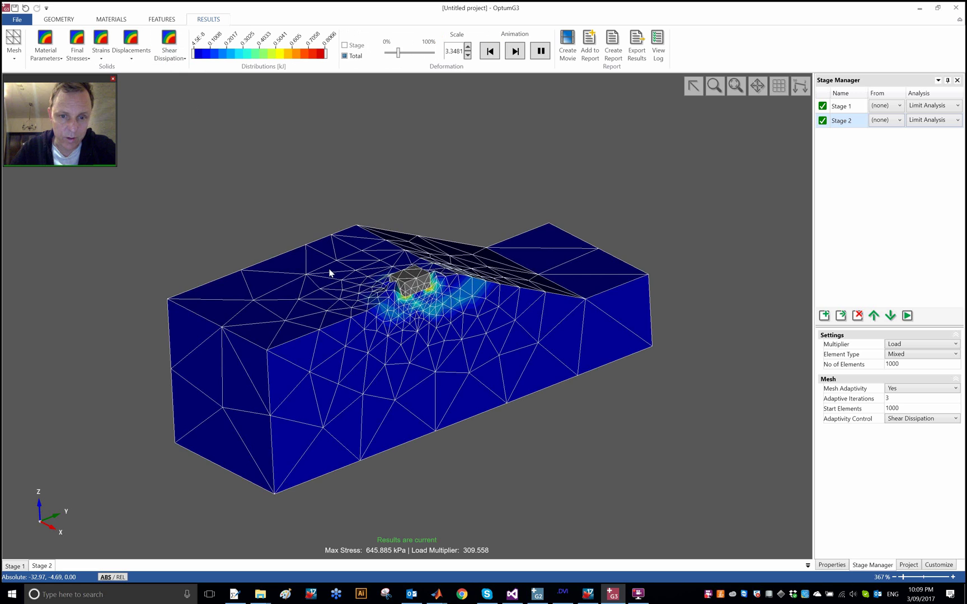
mouse_move(334, 263)
middle_mouse_down()
mouse_move(345, 317)
mouse_move(345, 274)
middle_mouse_up()
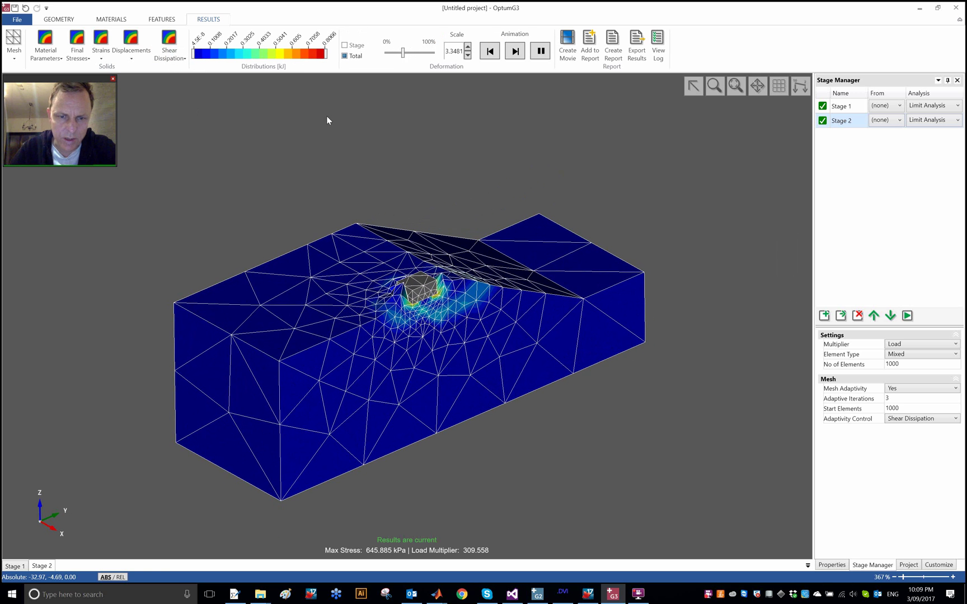
left_click_drag(317, 58, 215, 59)
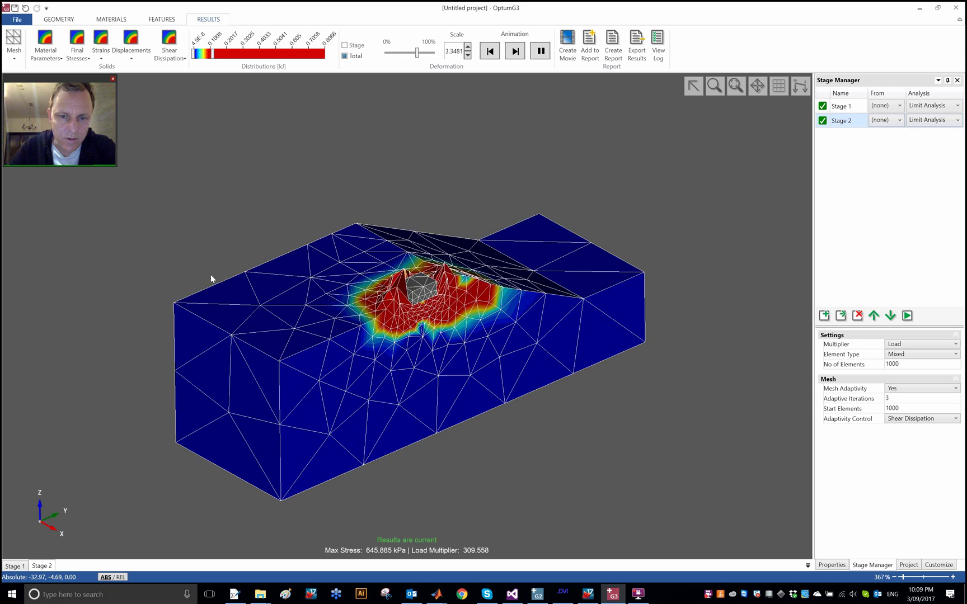
Zoom to a top-down view of the square footing and rewind the deformation animation
middle_click_drag(176, 302, 267, 444)
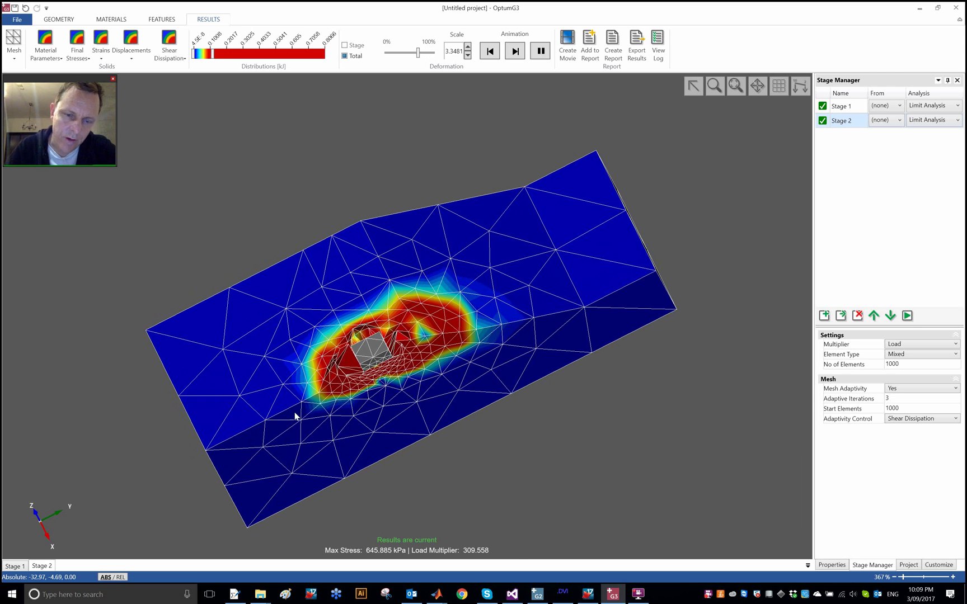
middle_click_drag(310, 414, 385, 355)
scroll(454, 340, "up", 3)
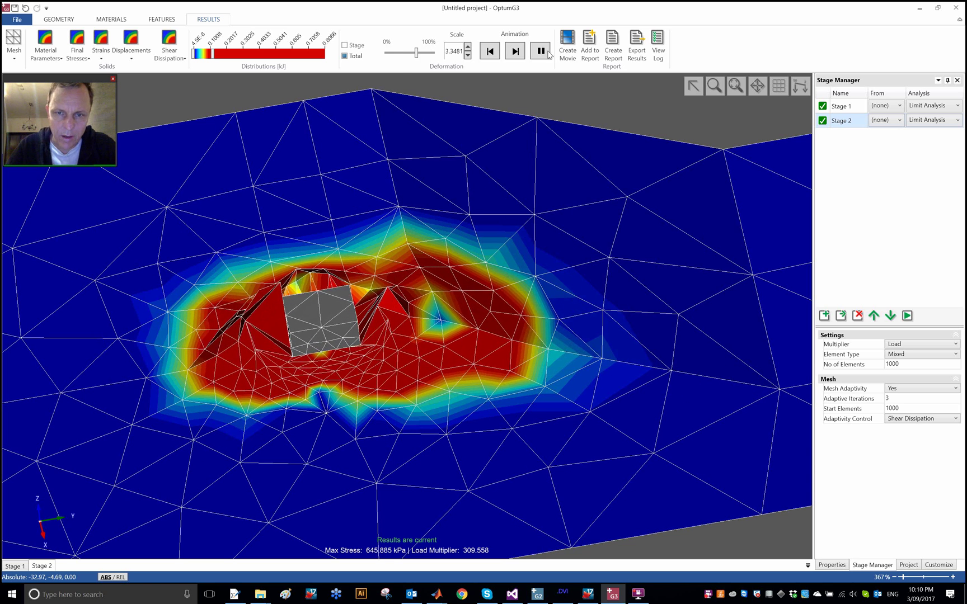
left_click(489, 55)
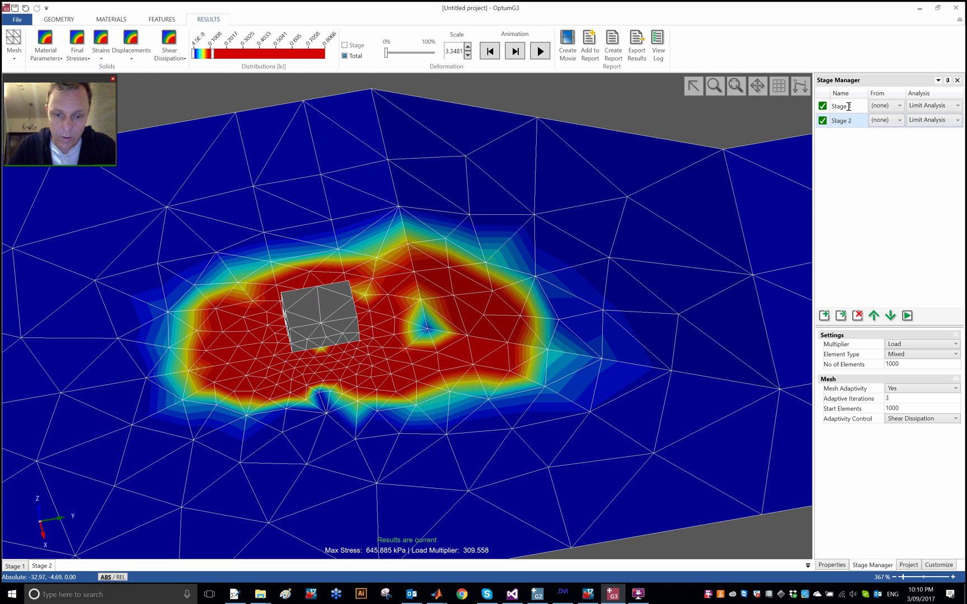
Compare Stage 1 and Stage 2 shear dissipation, ending on Stage 1's strip footing at 243.320
left_click(848, 106)
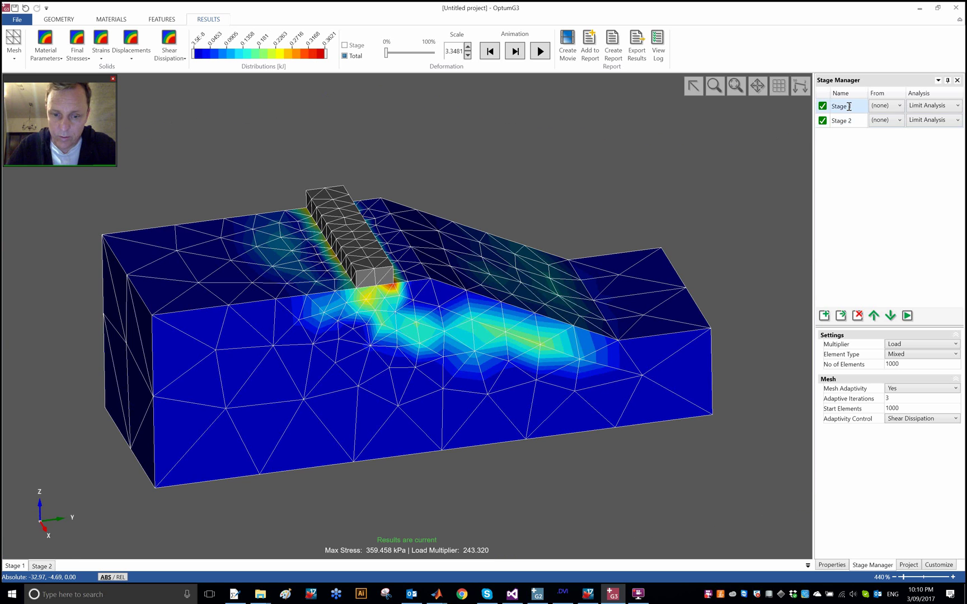
left_click(848, 120)
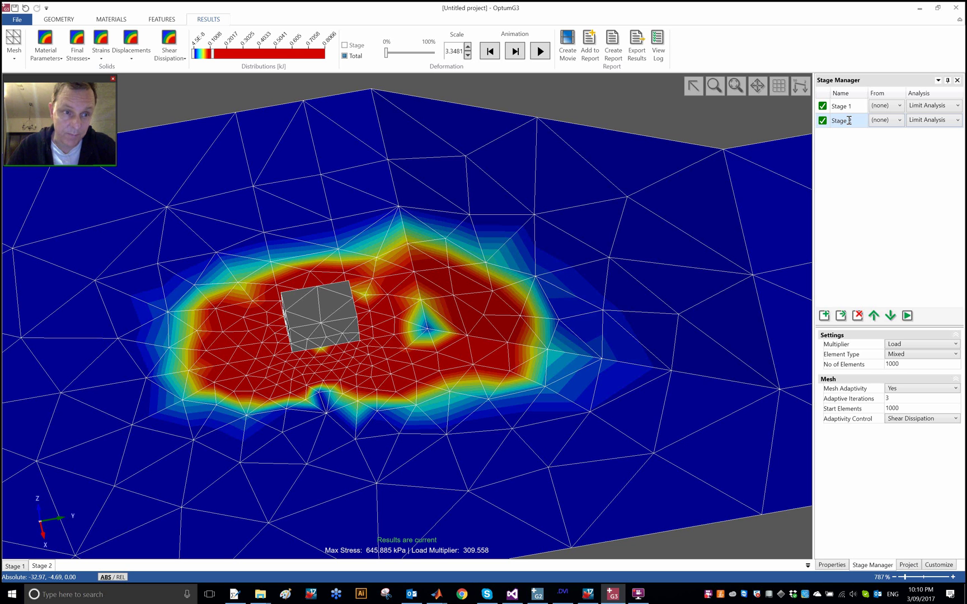
scroll(529, 288, "down", 3)
middle_click_drag(526, 296, 509, 277)
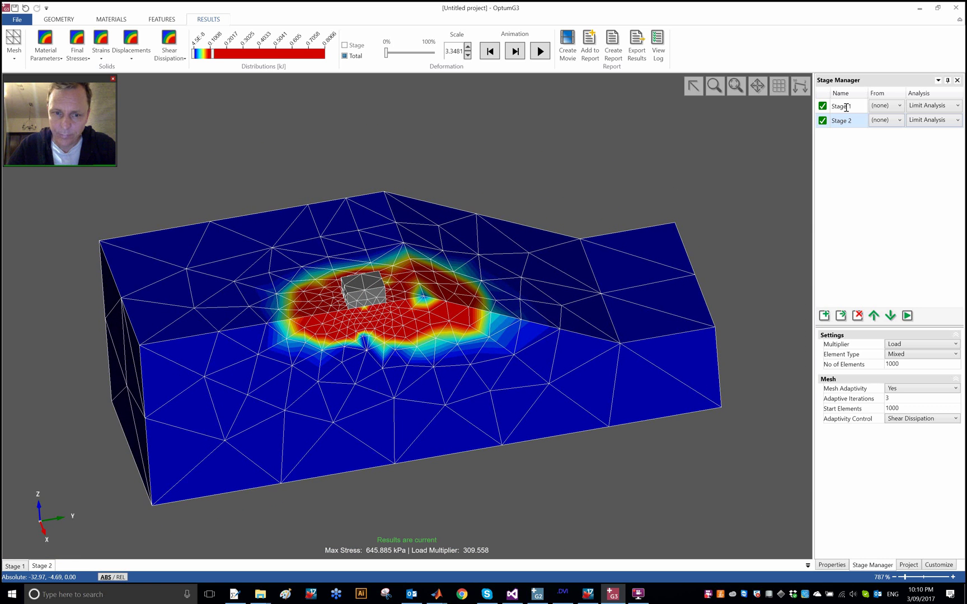
left_click(846, 107)
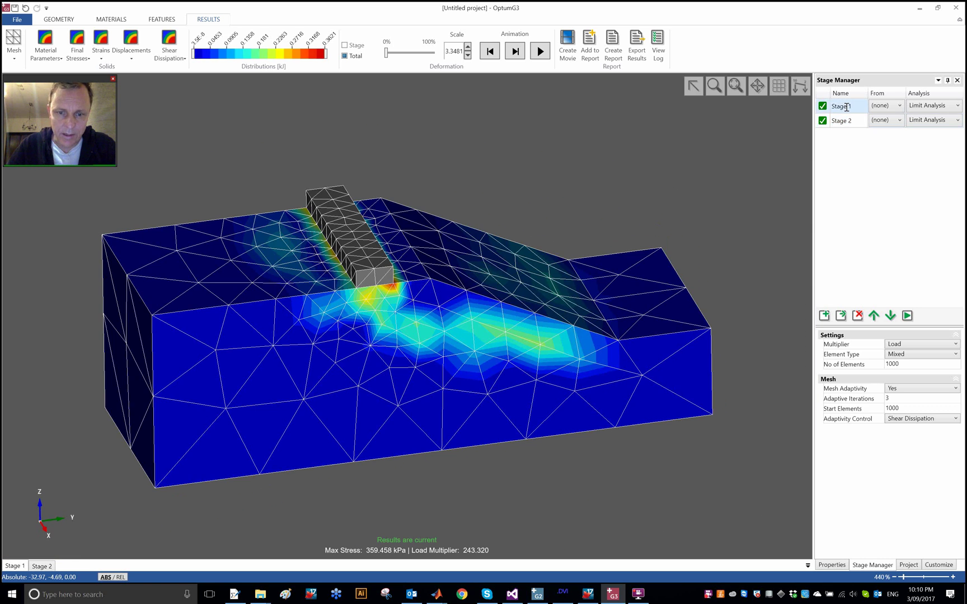